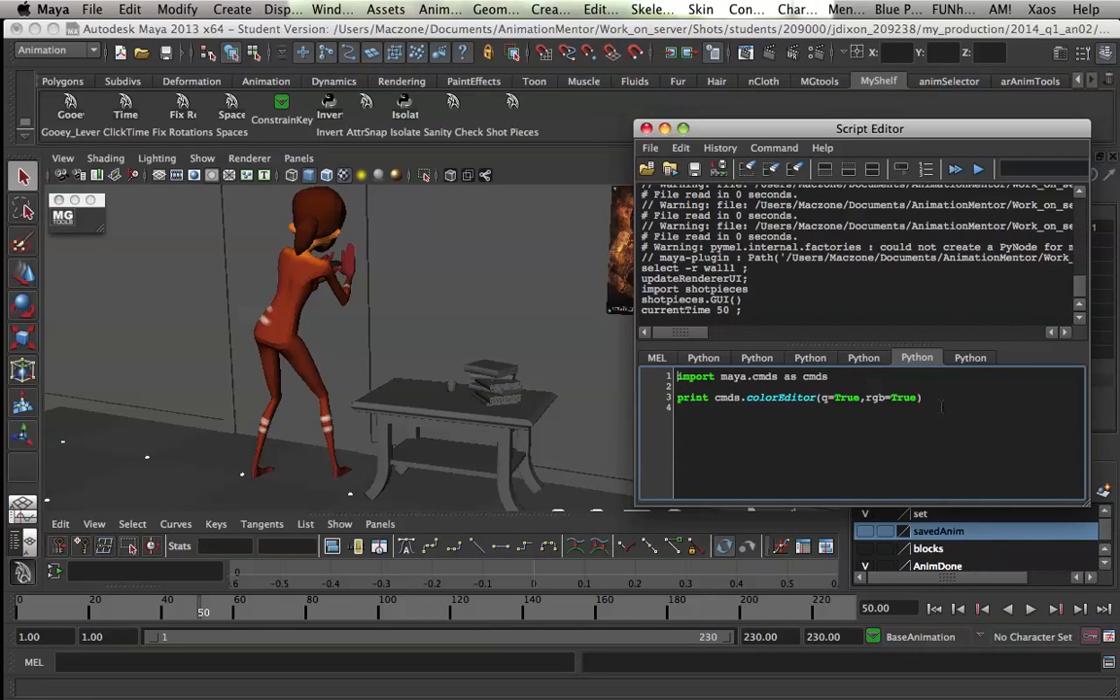
Step: Add a Python tab containing "import shotpieces" and "shotpieces.GUI" to the Script Editor, and put the editor away
left_click(777, 148)
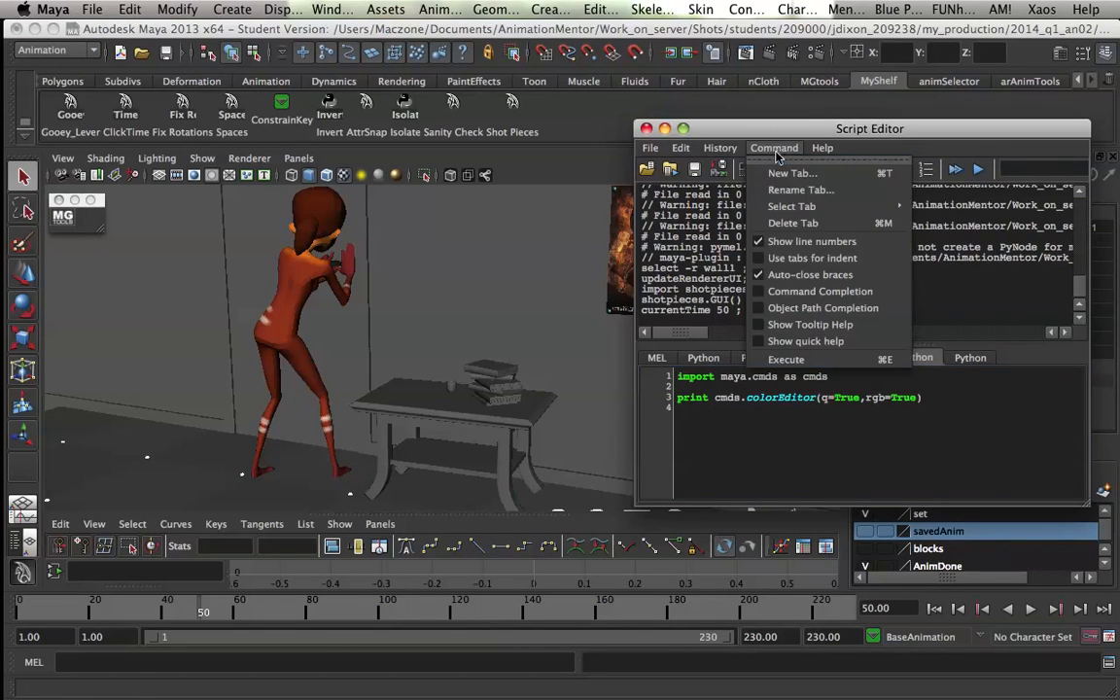
left_click(778, 173)
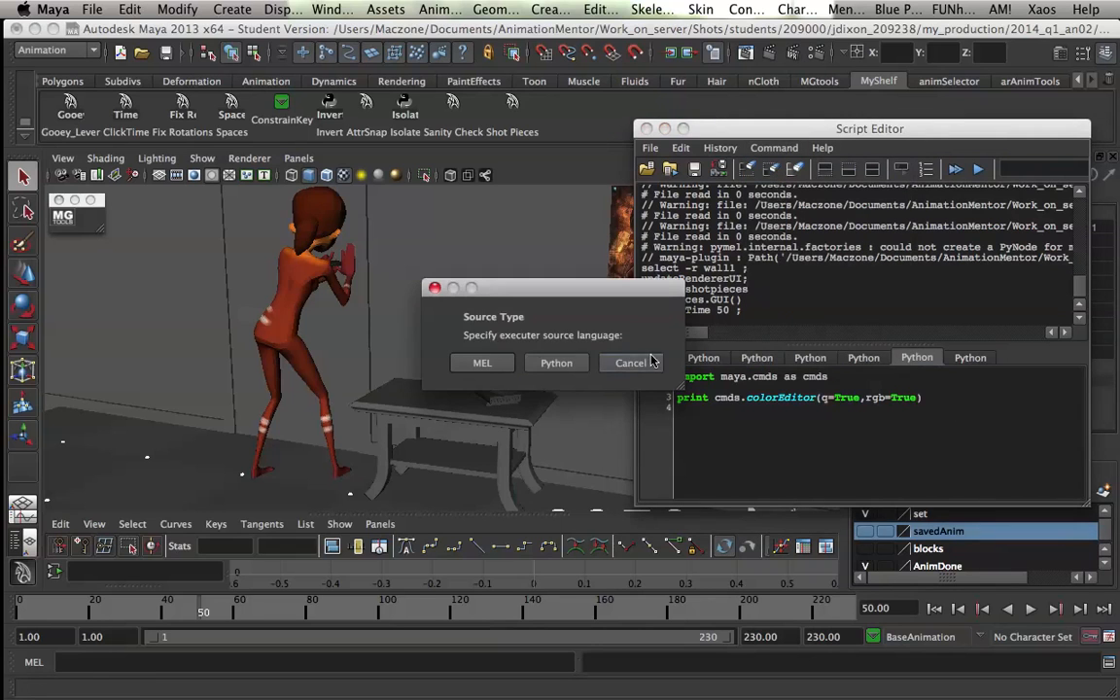
left_click(501, 328)
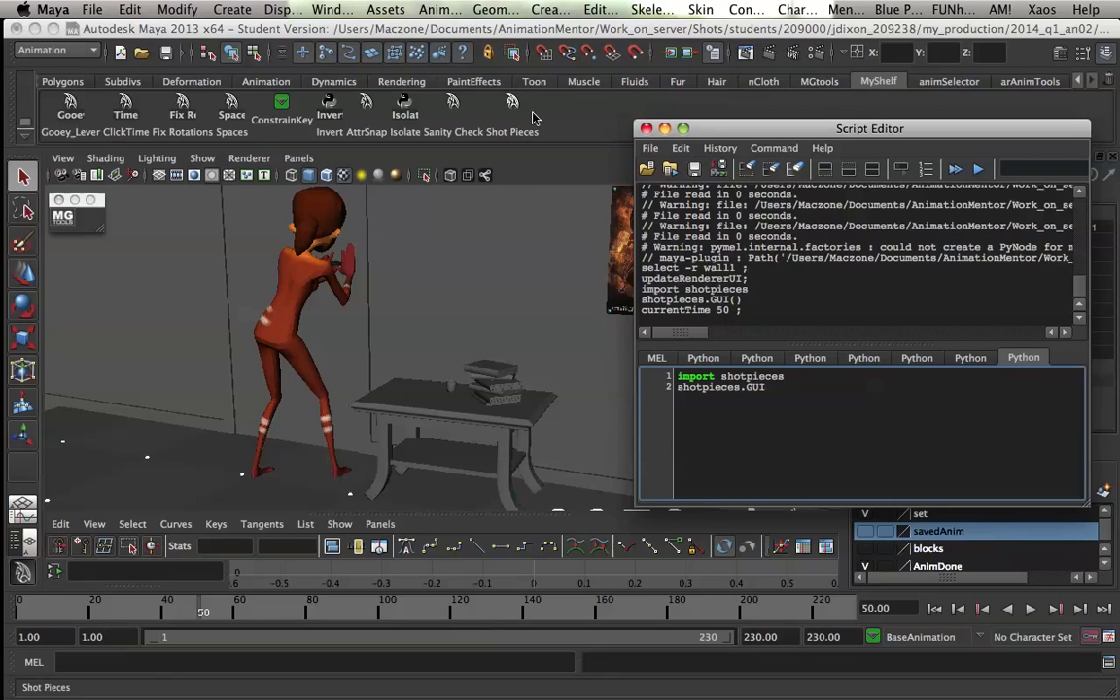
left_click(584, 151)
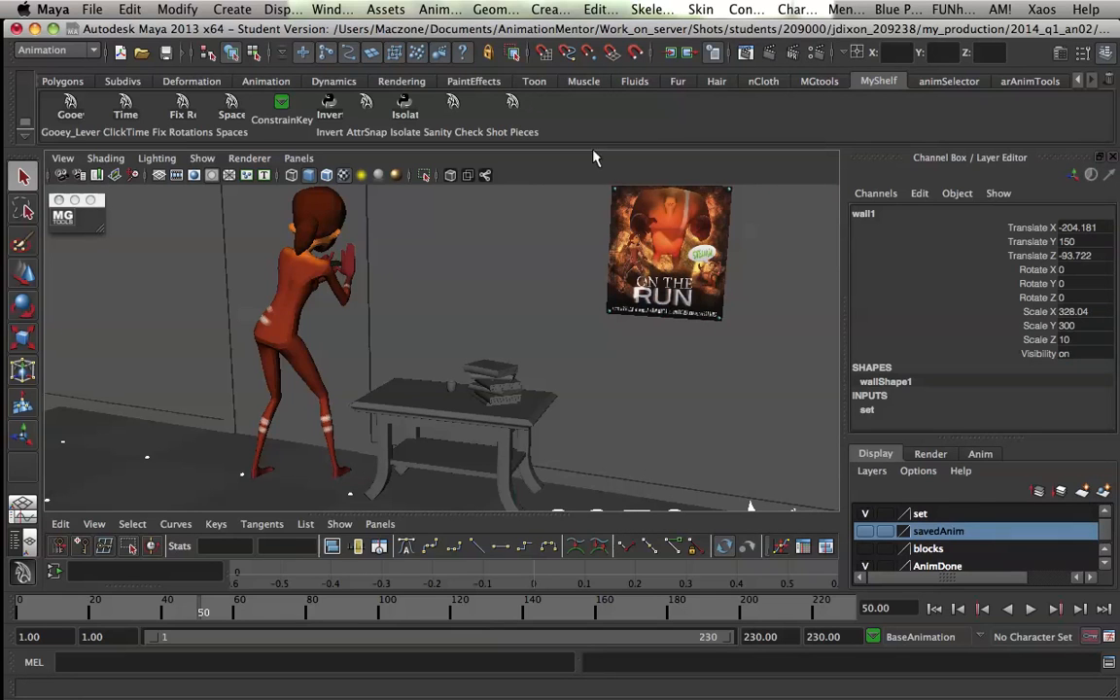
Step: Launch the Shot Pieces tool and open the form for a new shot piece, moving both windows away from the character
left_click(509, 127)
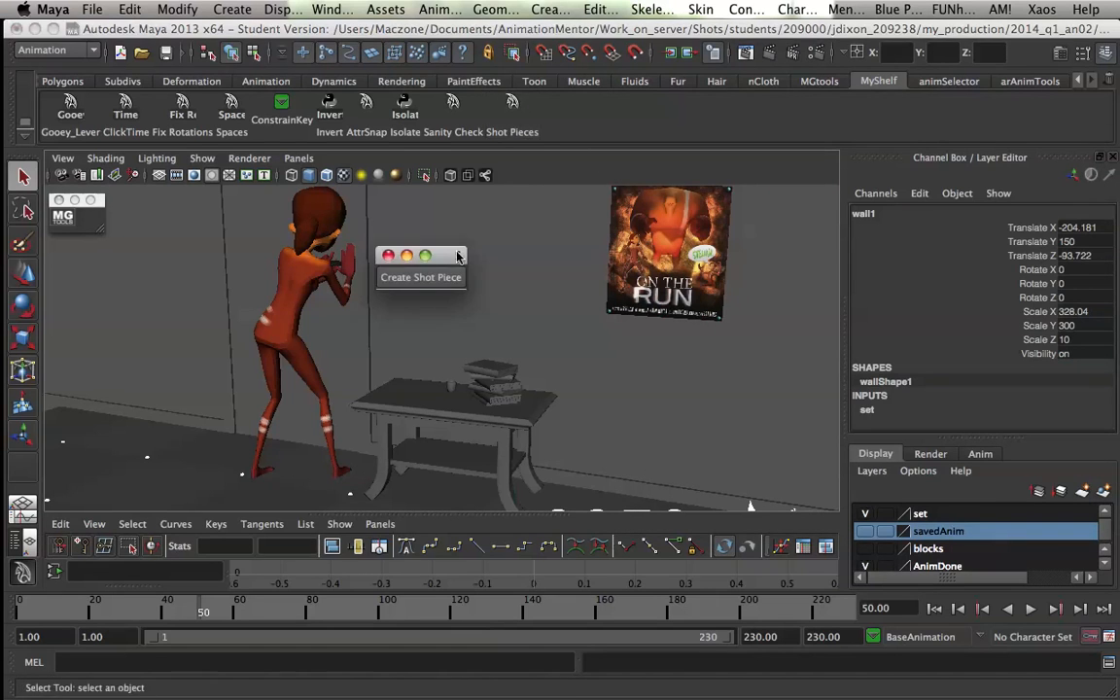
left_click_drag(455, 253, 707, 232)
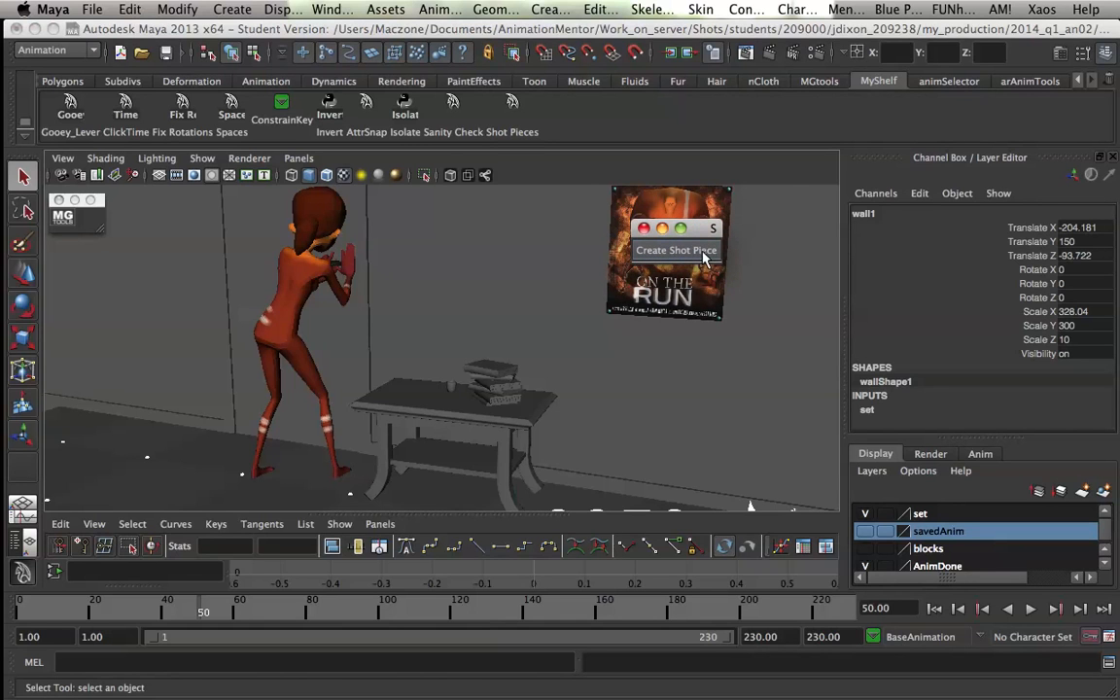
left_click(705, 251)
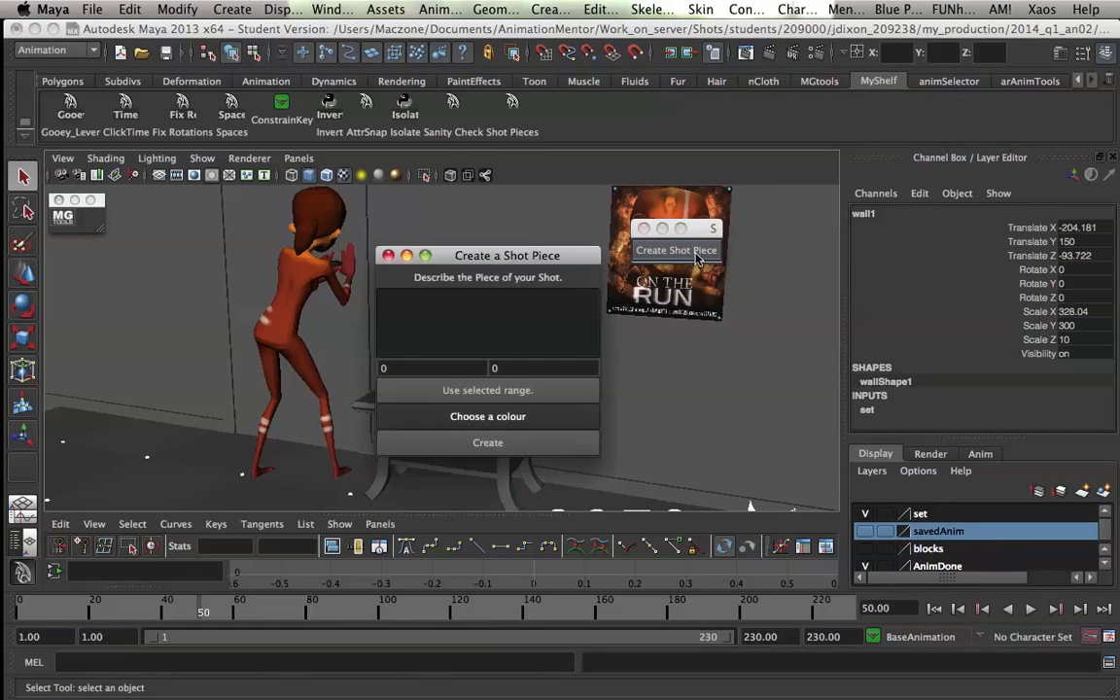
left_click_drag(580, 259, 705, 275)
left_click(537, 305)
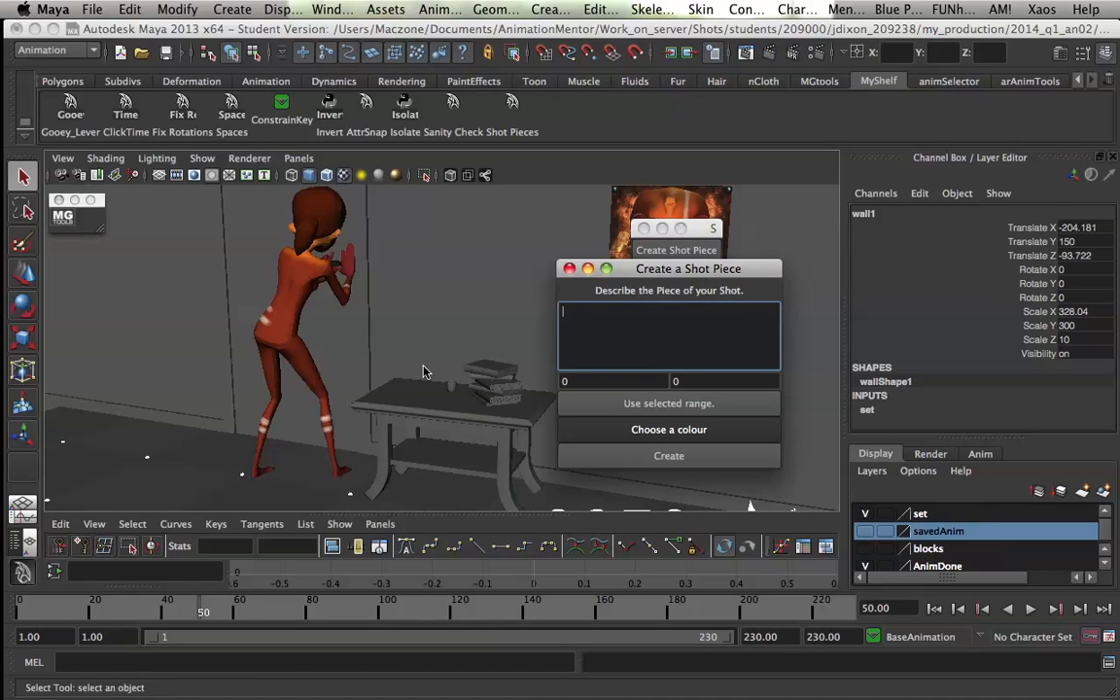
Step: Describe the shot piece as "Door opening and closing." and set its start frame to 9
left_click_drag(185, 605, 51, 616)
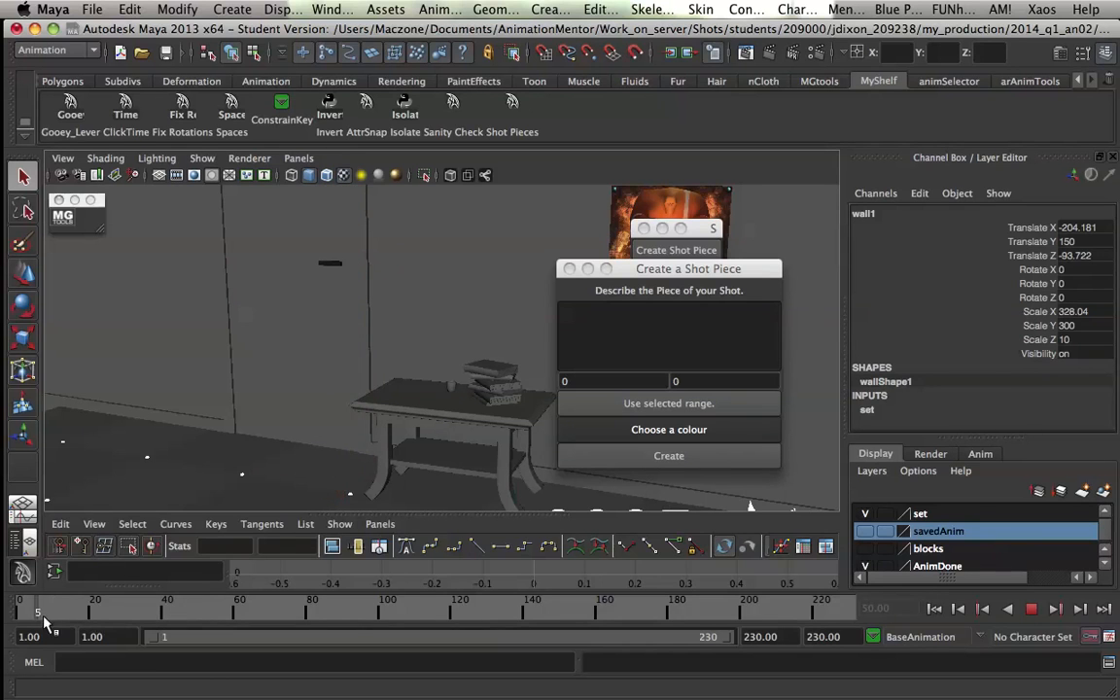
left_click(599, 341)
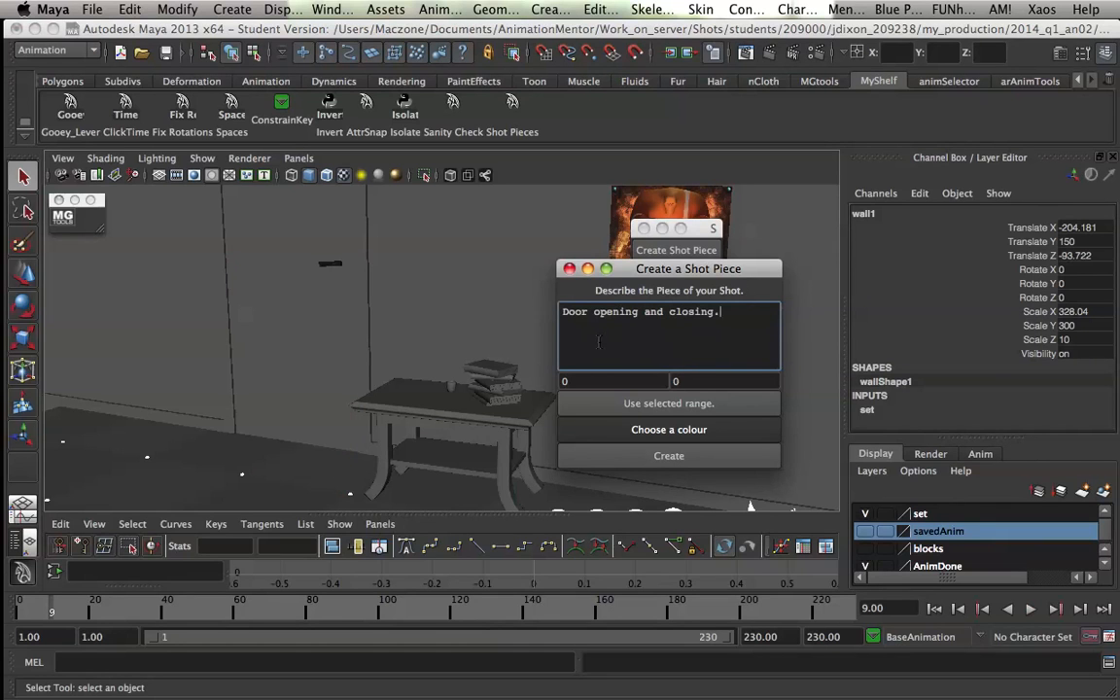
left_click(590, 382)
type("9")
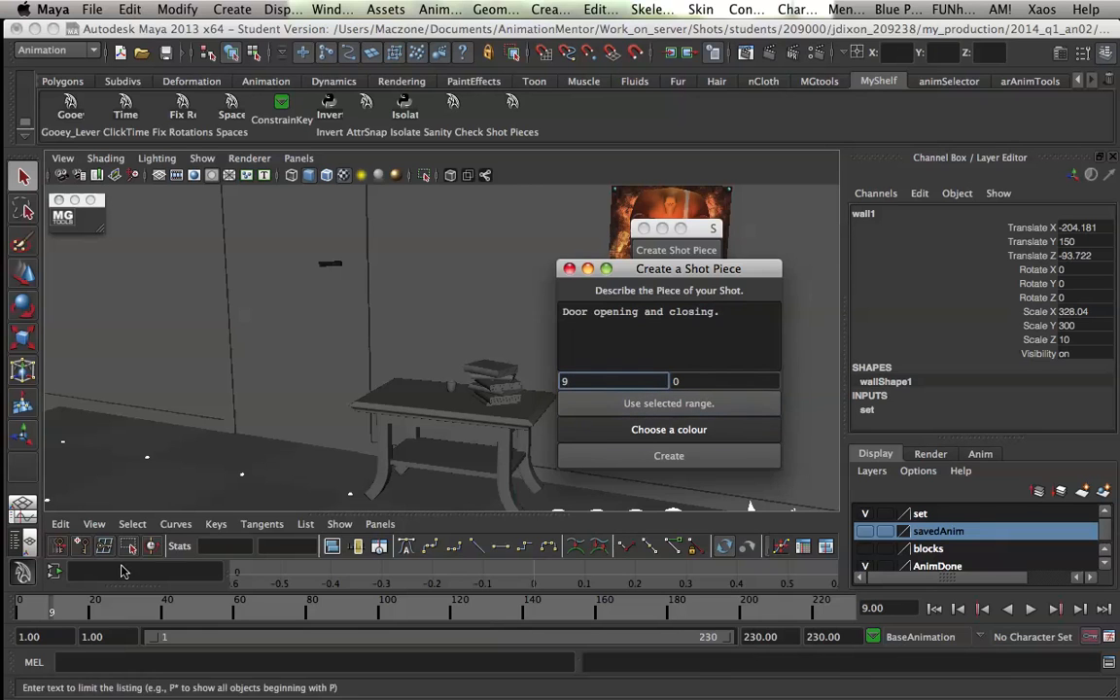
Step: Set the end frame to 56 and create the door shot piece with the default colour
left_click_drag(52, 610, 224, 610)
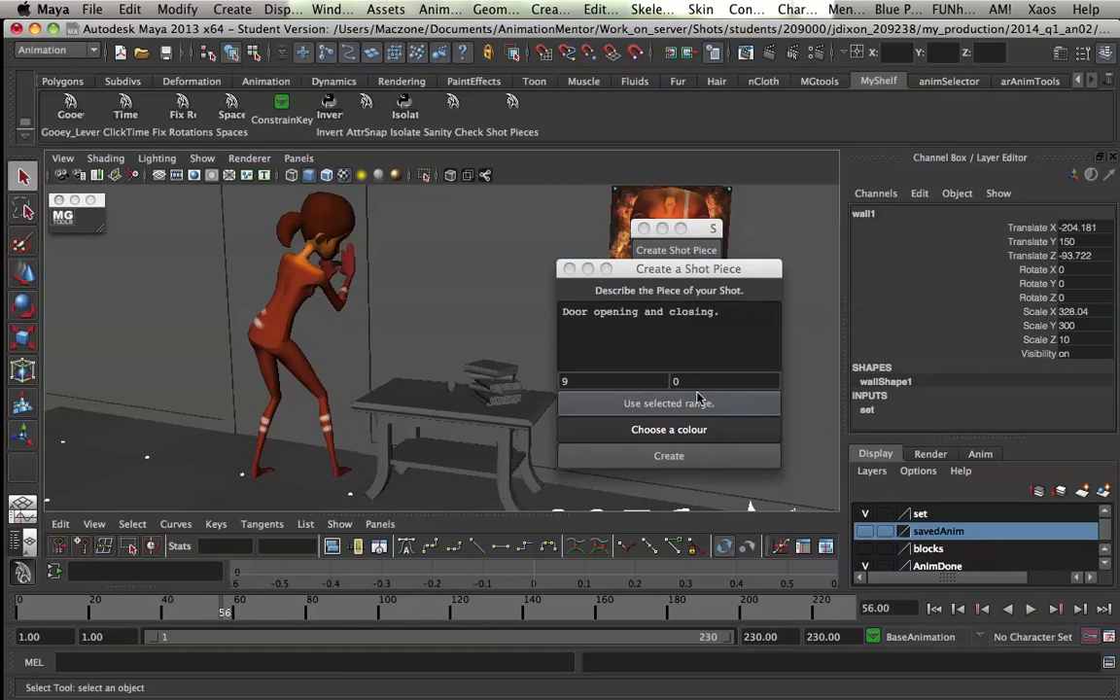
left_click(659, 387)
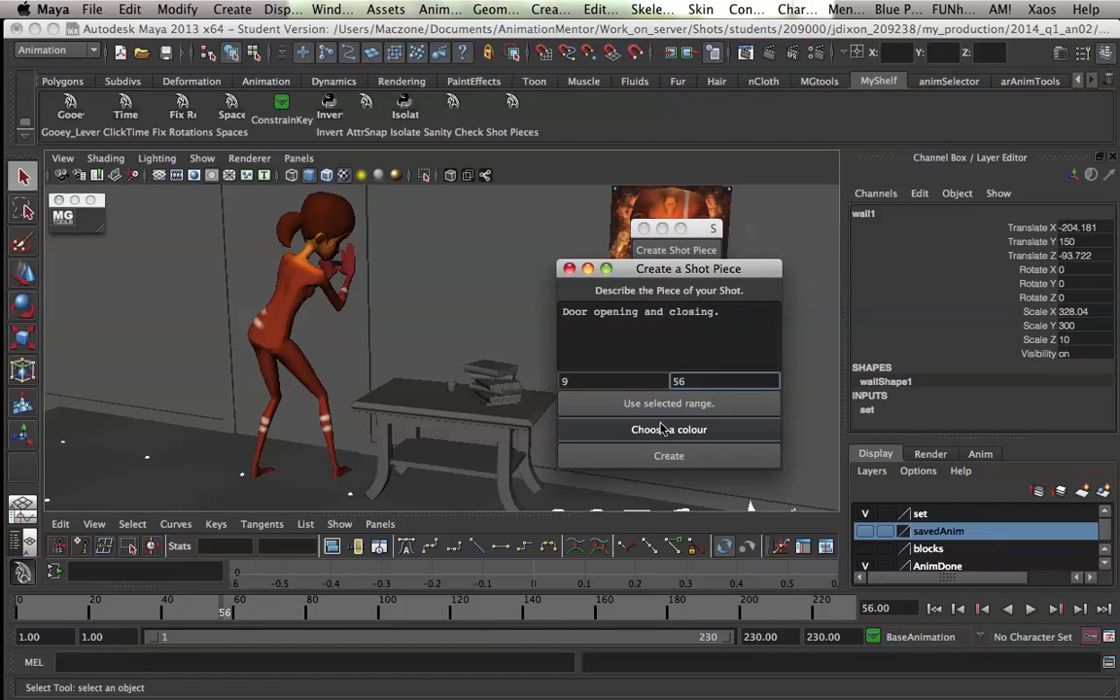
left_click(658, 457)
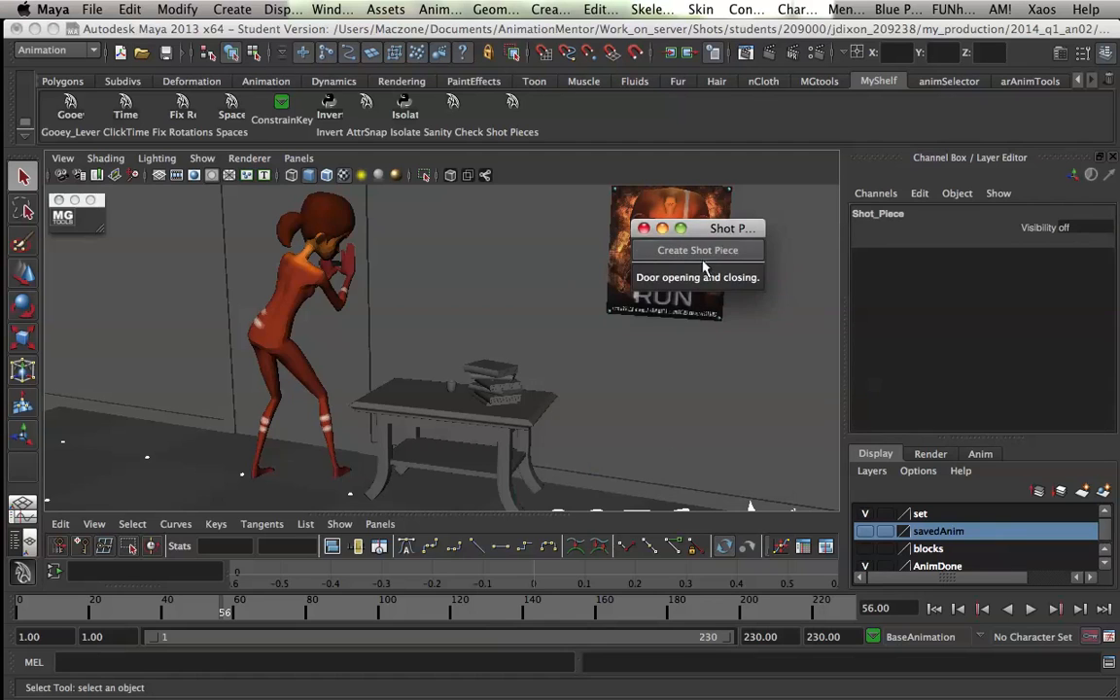
left_click_drag(727, 228, 736, 221)
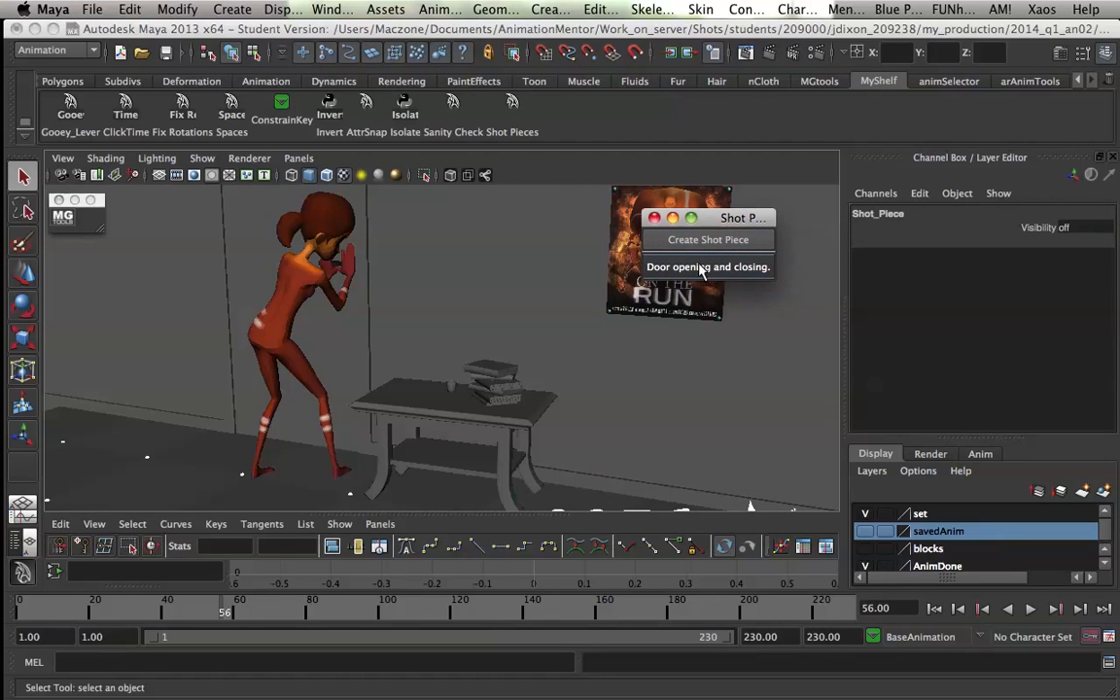
Step: Go to frame 111 and start a new shot piece described as "Moving to the table."
left_click(233, 610)
left_click_drag(254, 610, 420, 619)
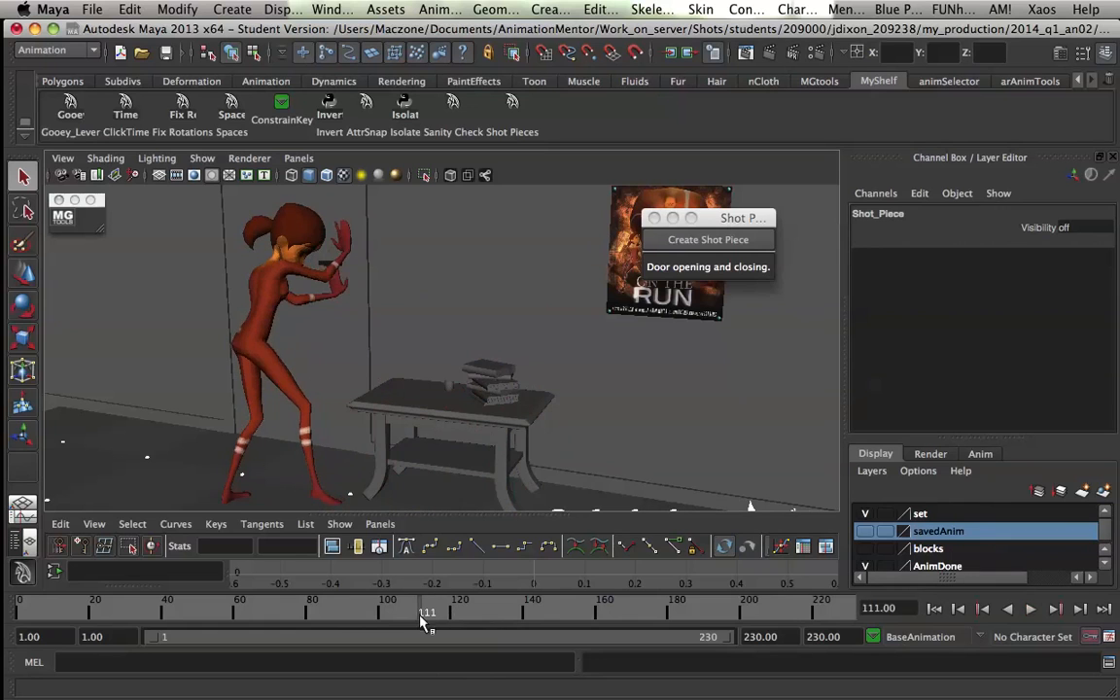
left_click(708, 239)
left_click(552, 309)
type("Moving to t")
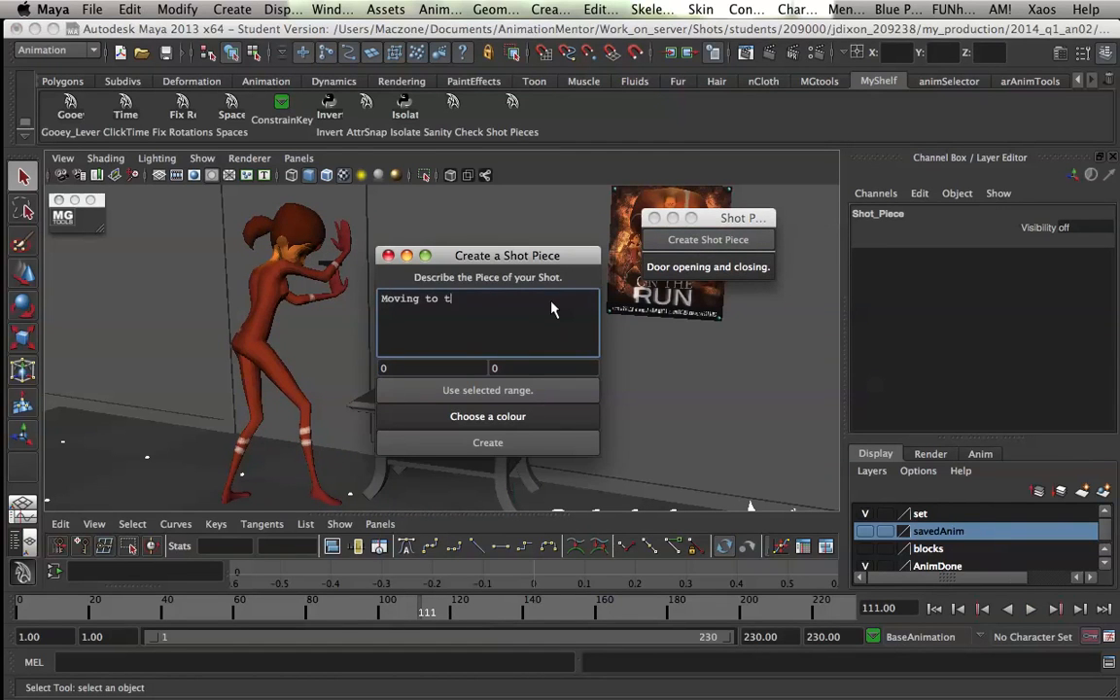
type("he table.")
Step: Select frames 111 to 134 on the timeline and use them as the shot piece's range
left_click(422, 615)
key("alt+v")
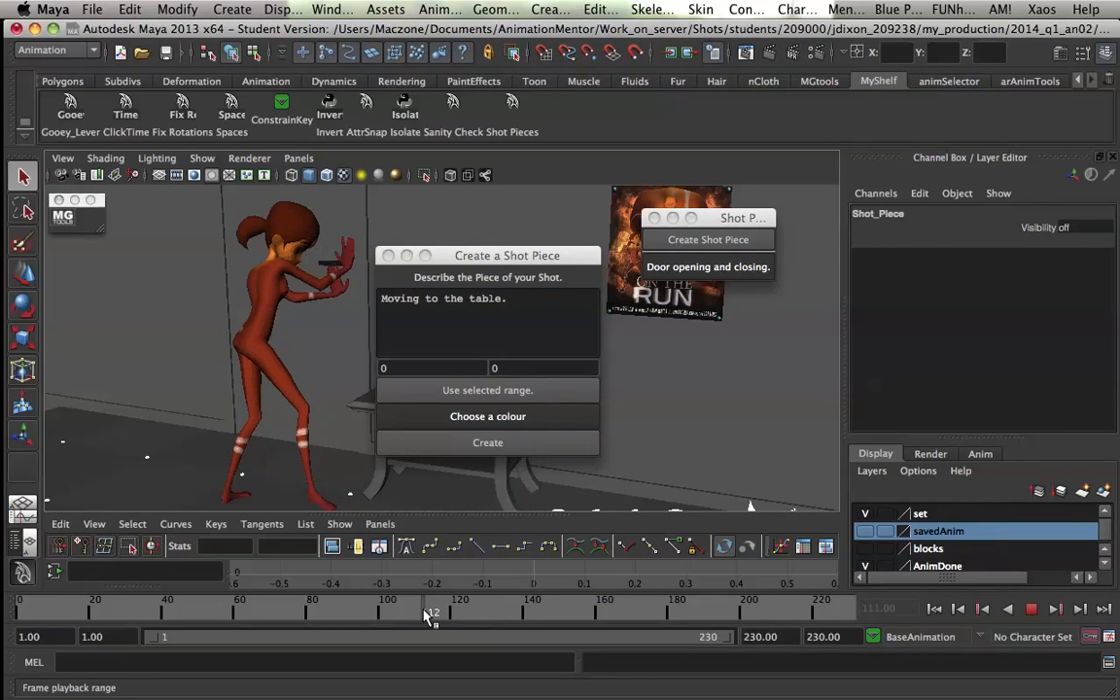
left_click_drag(423, 612, 502, 609, "shift")
left_click(460, 398)
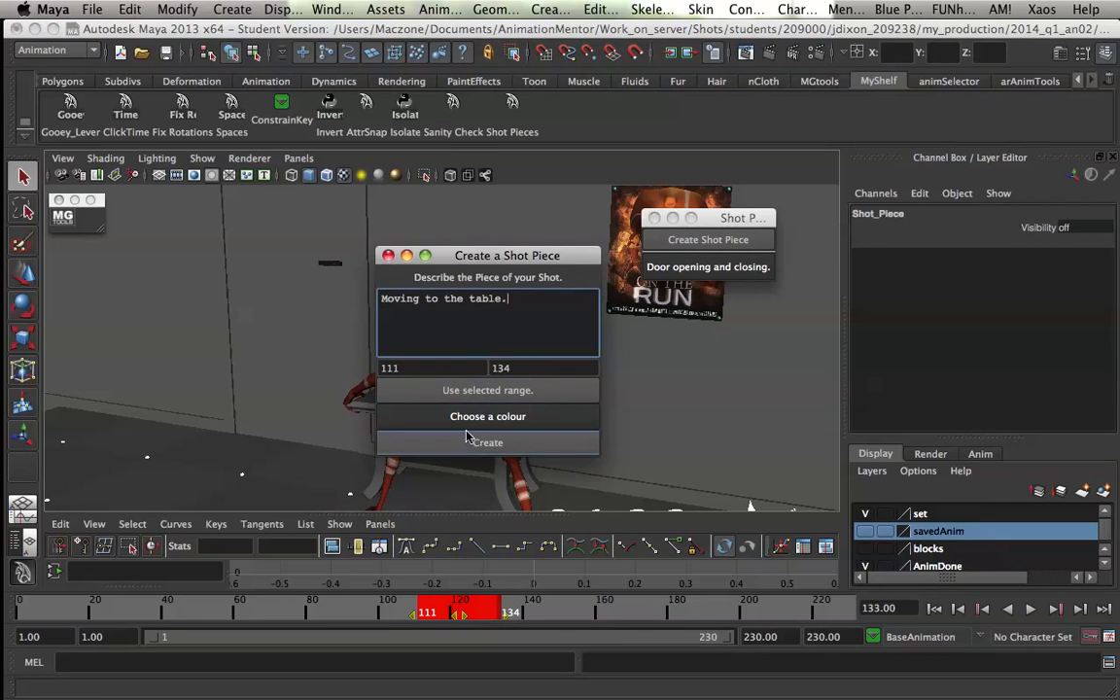
Step: Give the "Moving to the table." piece a dark green colour (about H 116, S 1, V 0.4) and create it
left_click(469, 427)
left_click_drag(522, 259, 530, 254)
left_click_drag(590, 346, 596, 310)
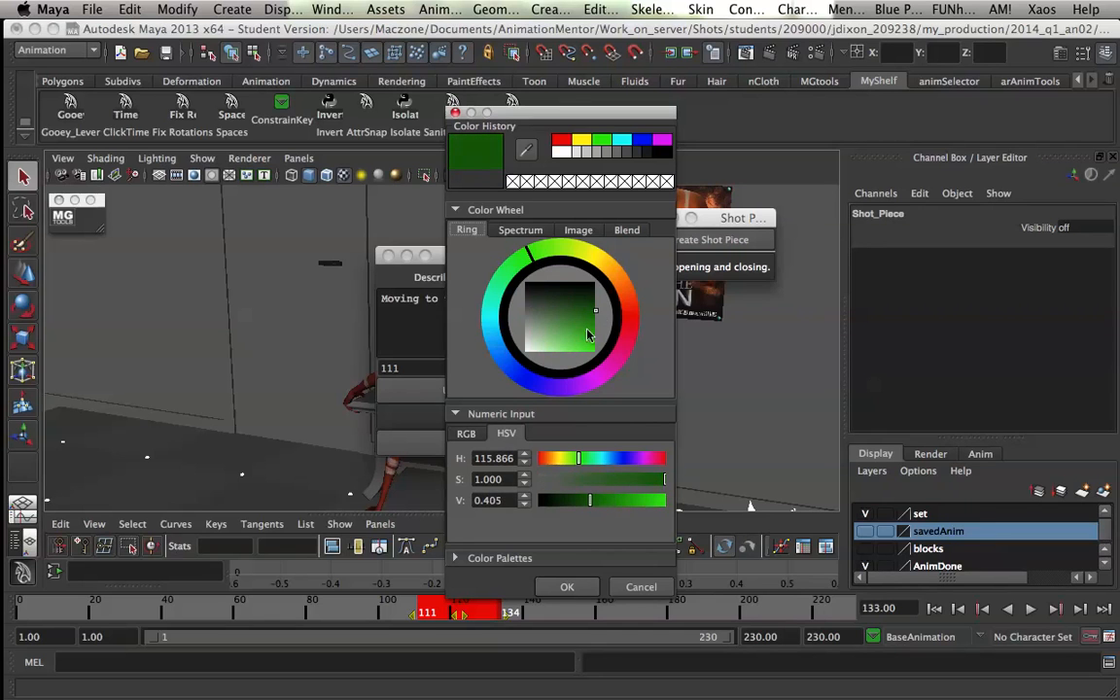
left_click(569, 588)
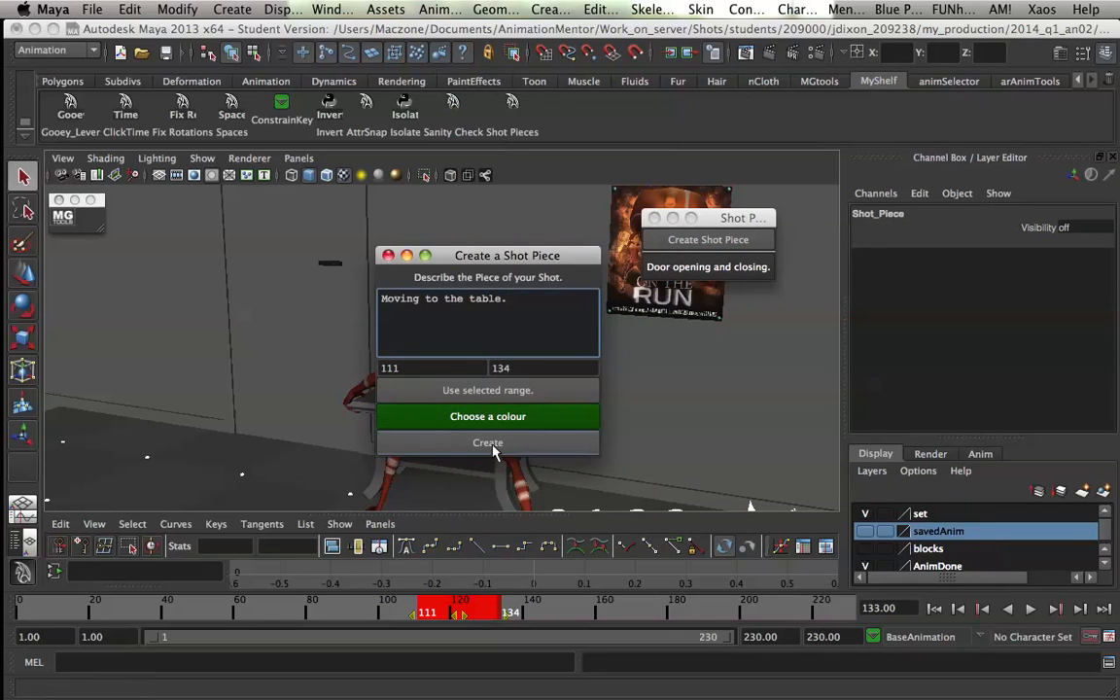
left_click(449, 441)
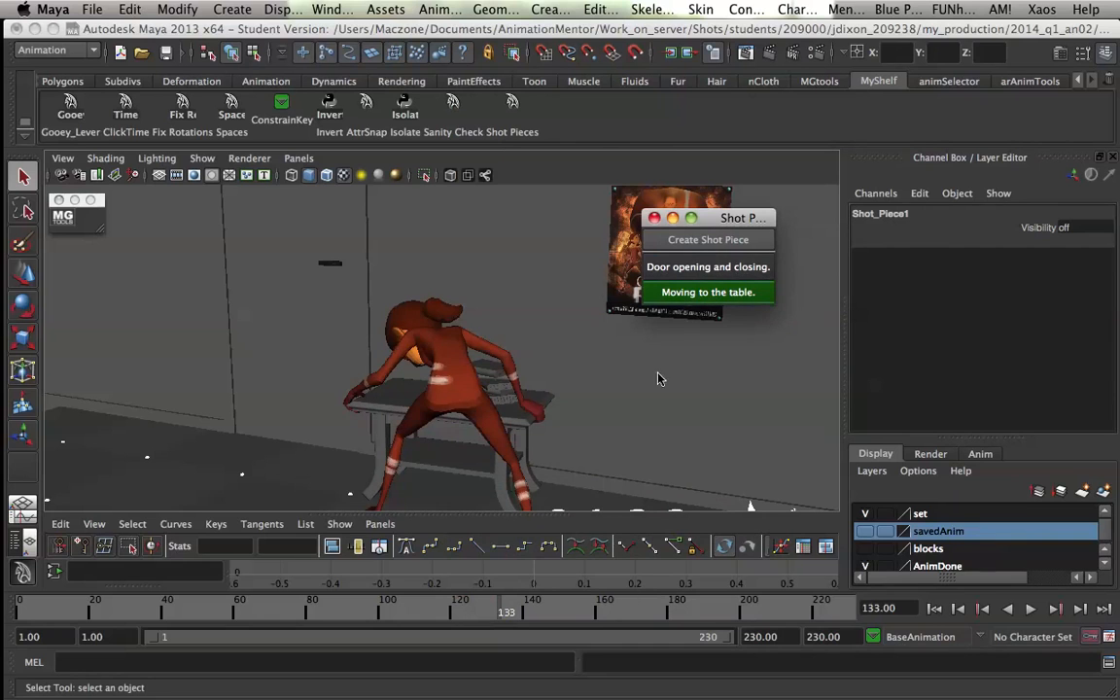
Step: Find the last table push in the animation and limit the playback range to frames 167–198
left_click(503, 610)
key("alt+v")
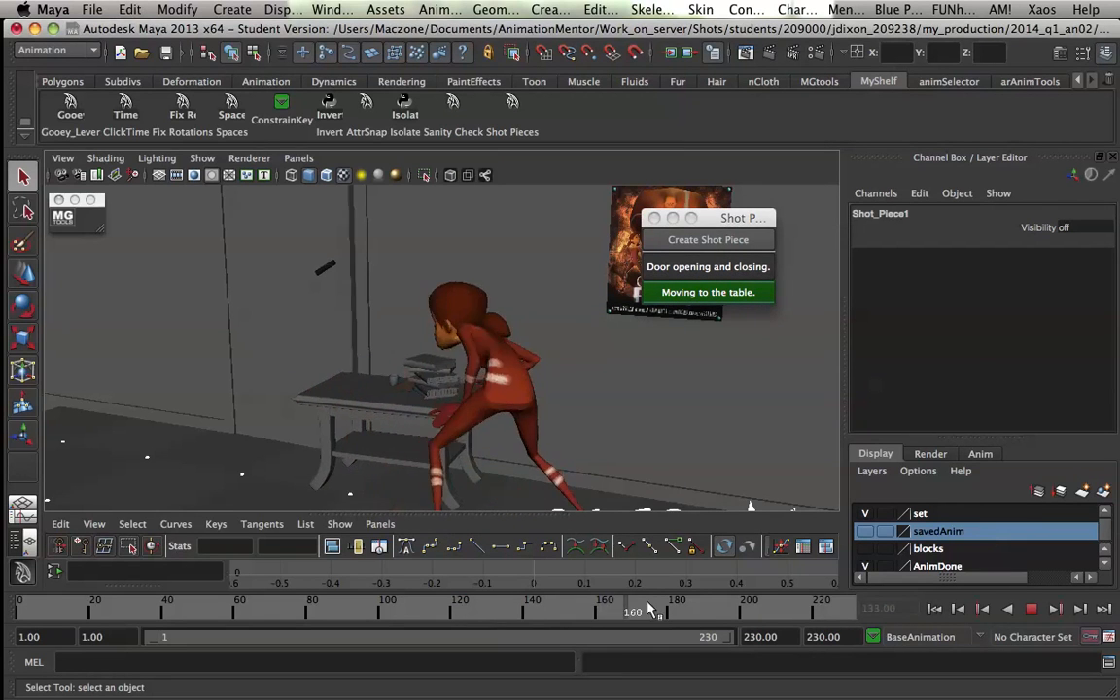
left_click_drag(742, 611, 621, 614)
left_click_drag(151, 641, 575, 640)
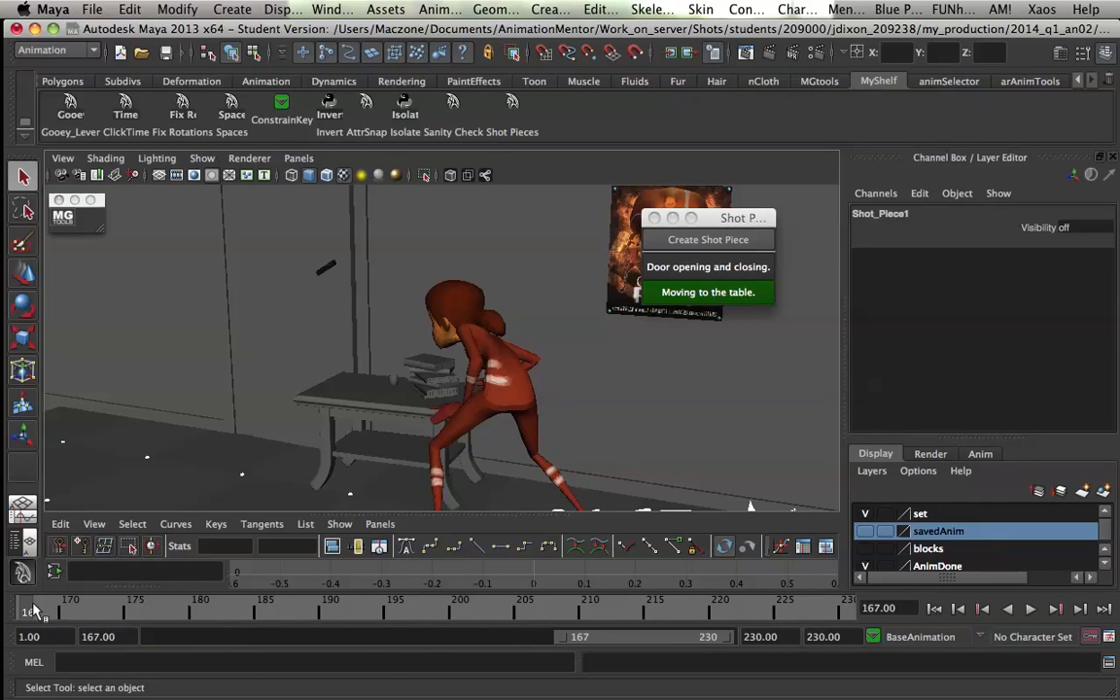
key("alt+v")
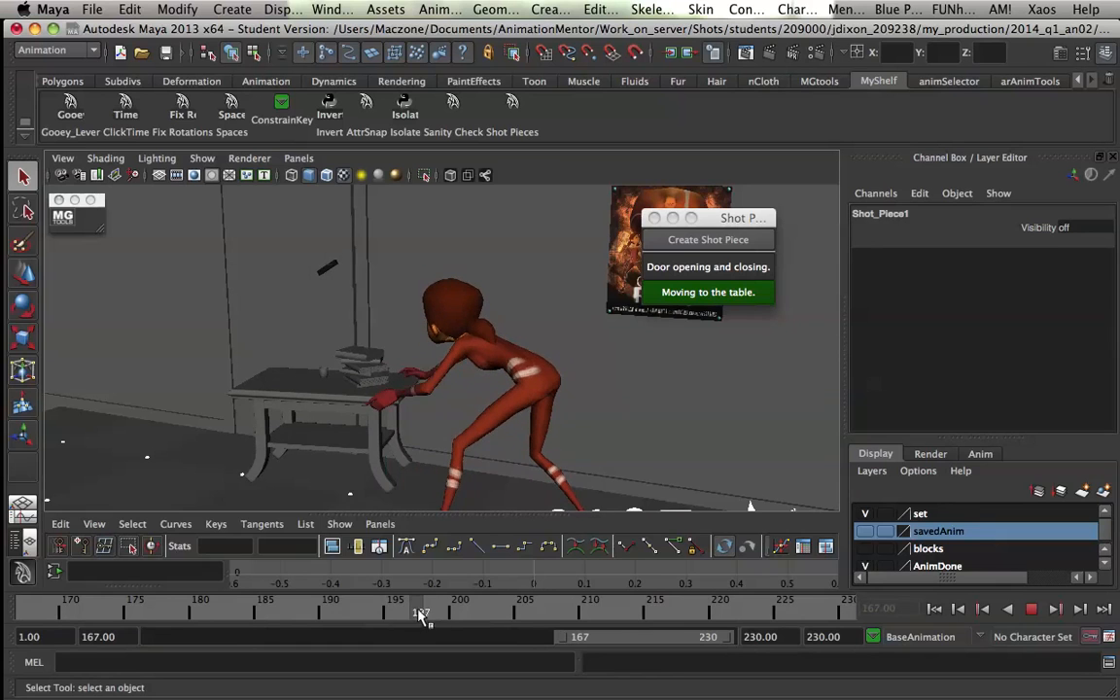
key("alt+v")
left_click_drag(726, 638, 647, 639)
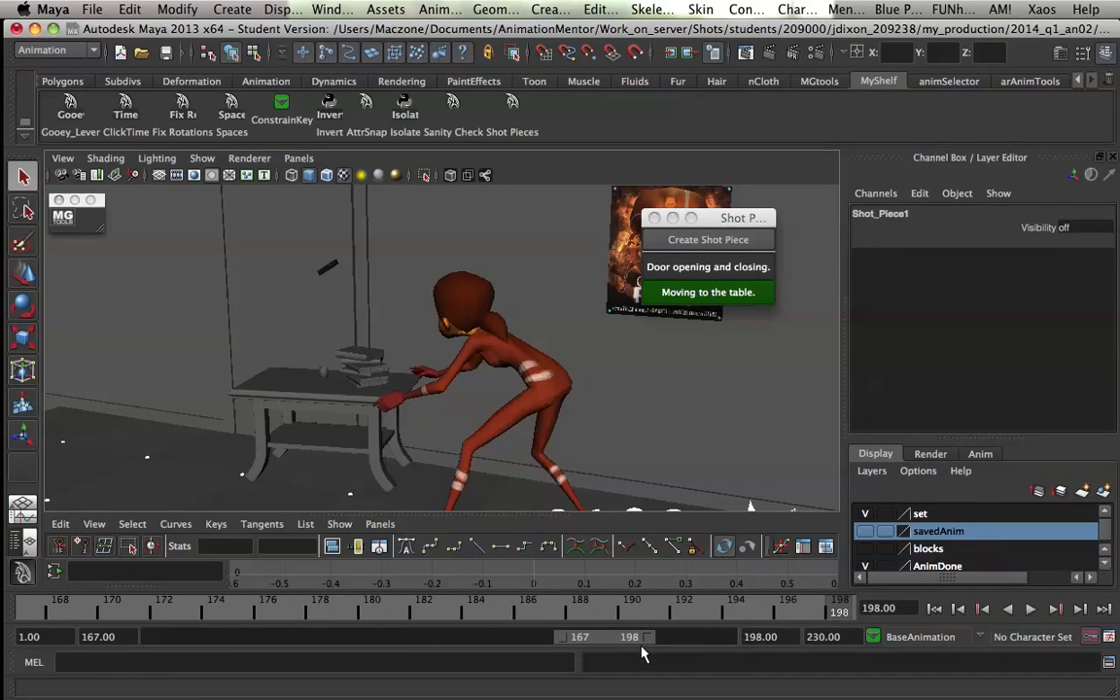
Step: Create a shot piece described as "Last Table Push." from the 167–198 range, coloured dark blue (about H 198, S 1, V 0.43)
left_click(708, 240)
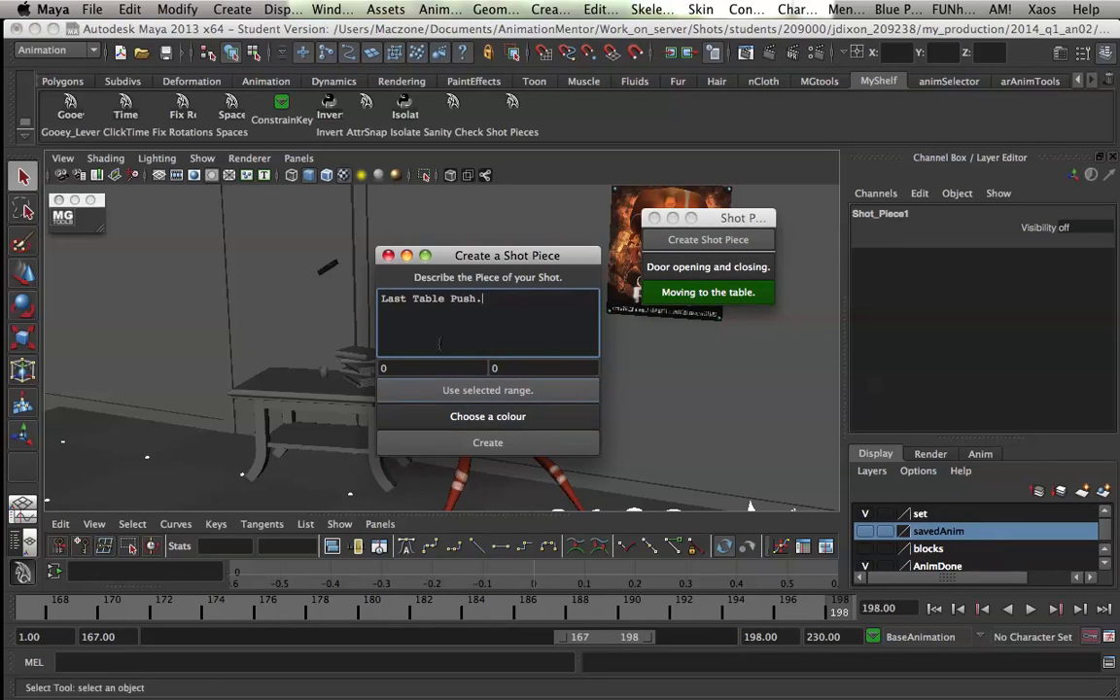
left_click(467, 391)
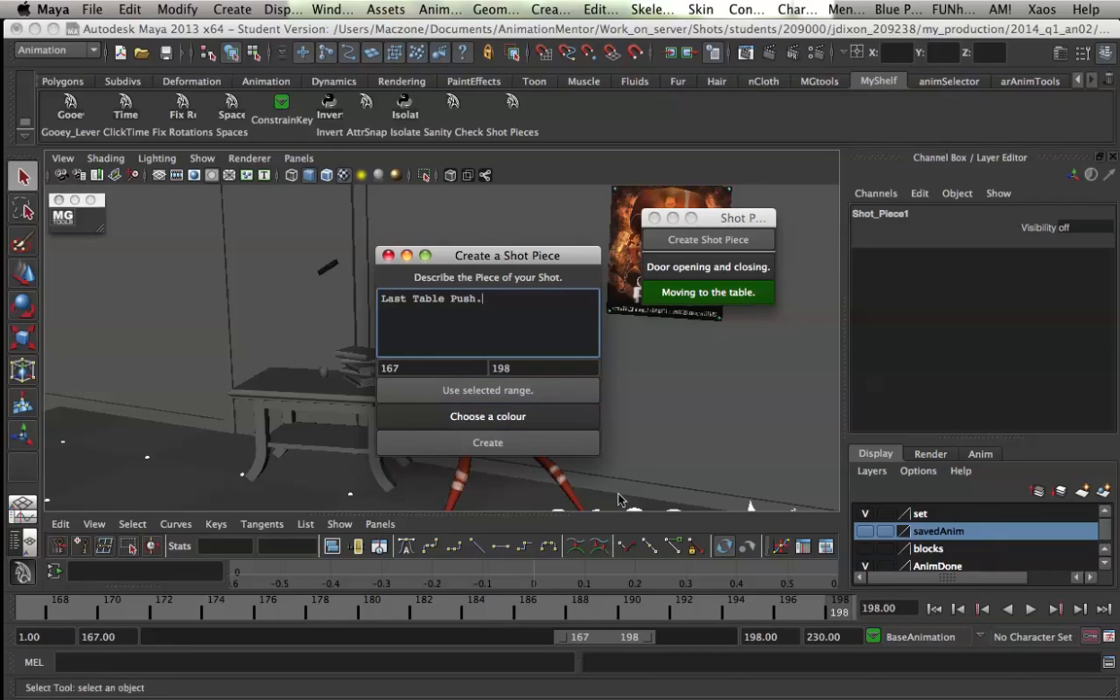
left_click(501, 420)
left_click_drag(623, 289, 619, 283)
mouse_move(573, 318)
left_mouse_down()
mouse_move(594, 305)
mouse_move(596, 315)
left_mouse_up()
left_click(504, 342)
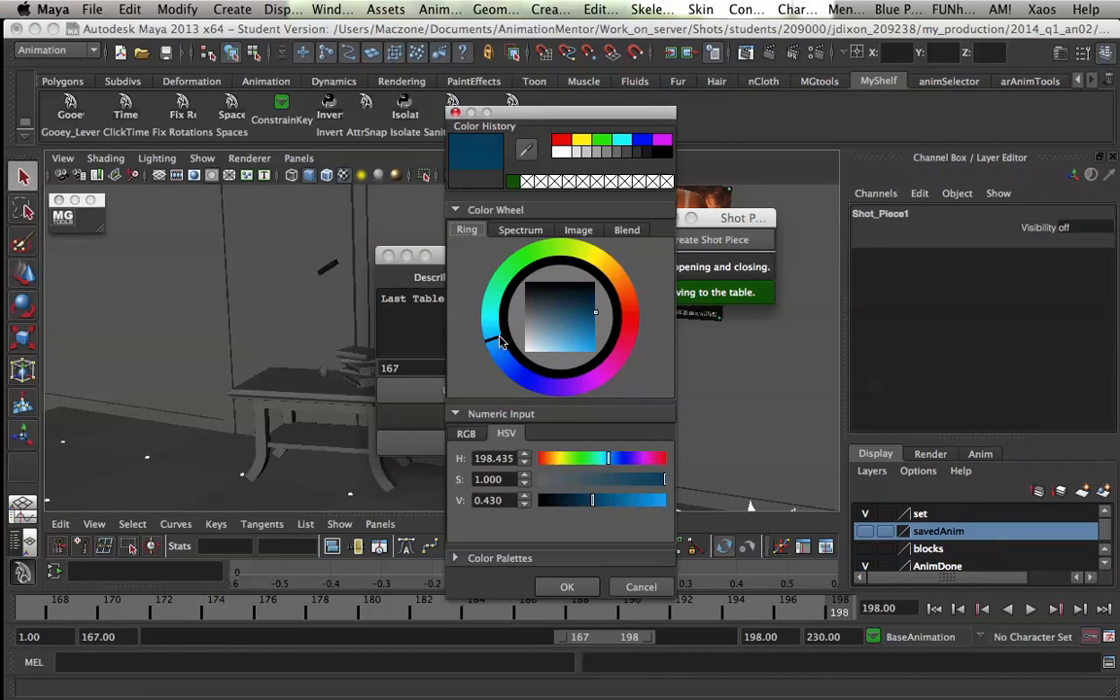
left_click(568, 587)
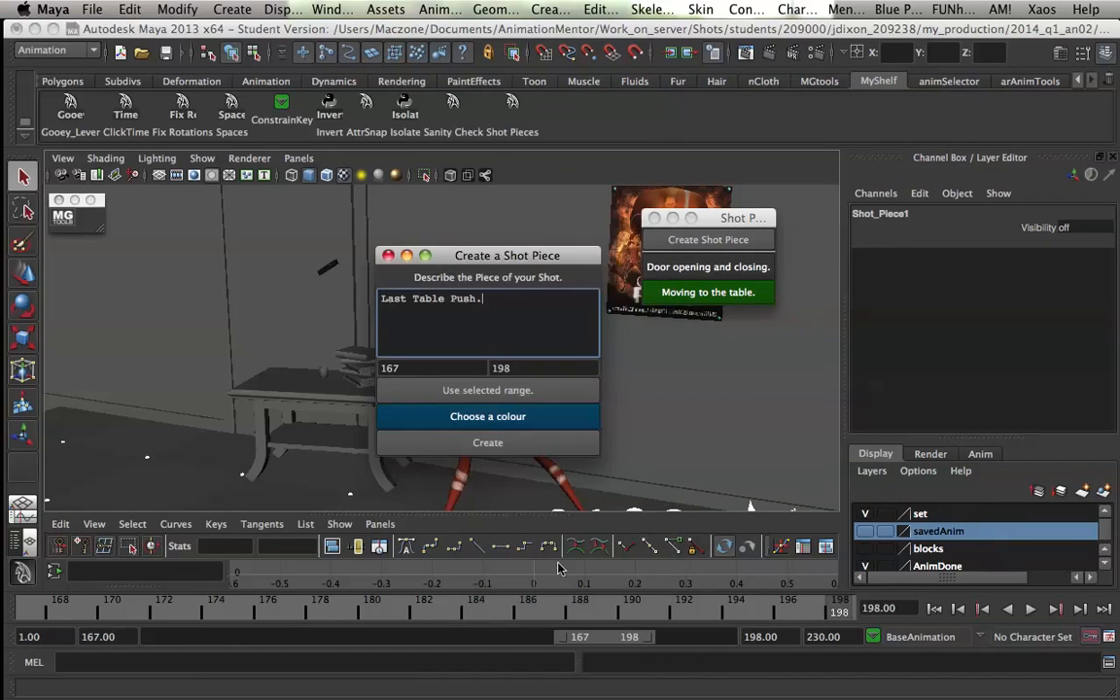
left_click(487, 442)
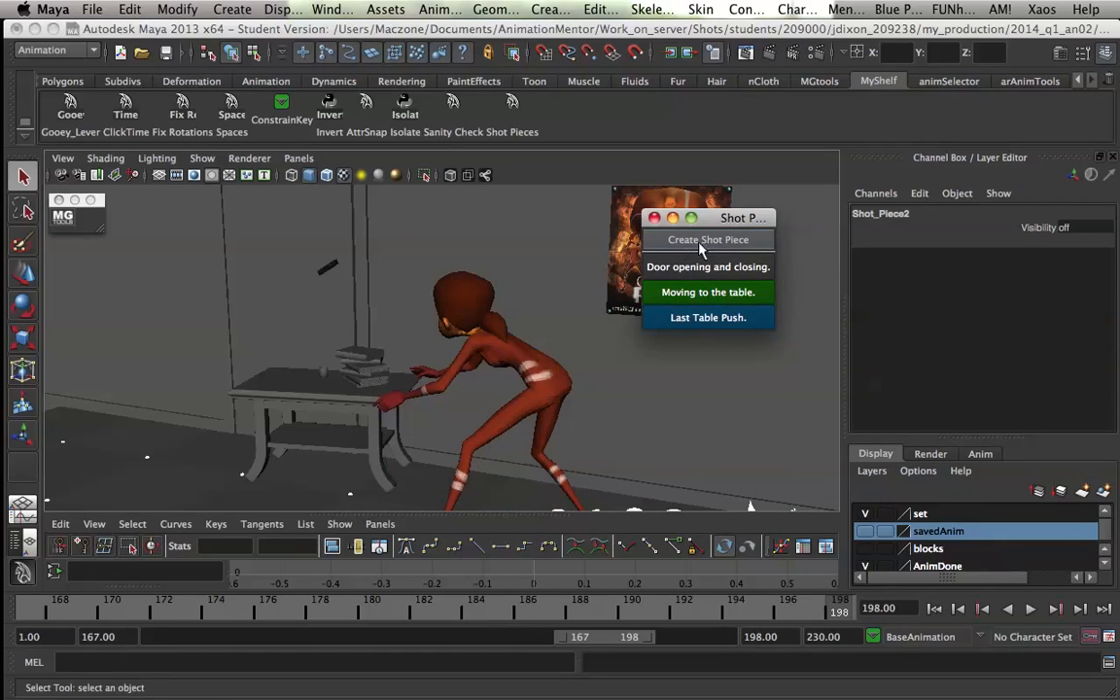
left_click_drag(728, 222, 761, 216)
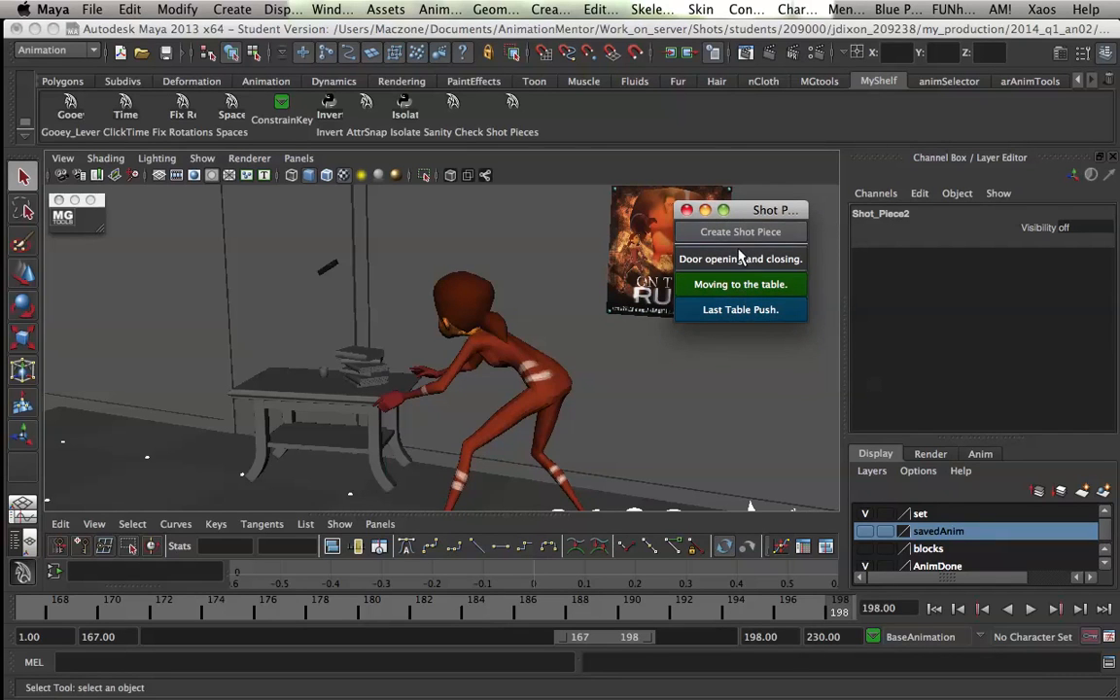
Step: Restore the full 1–230 playback range and switch to the "Door opening and closing." piece, followed by the "Moving to the table." piece
double_click(611, 644)
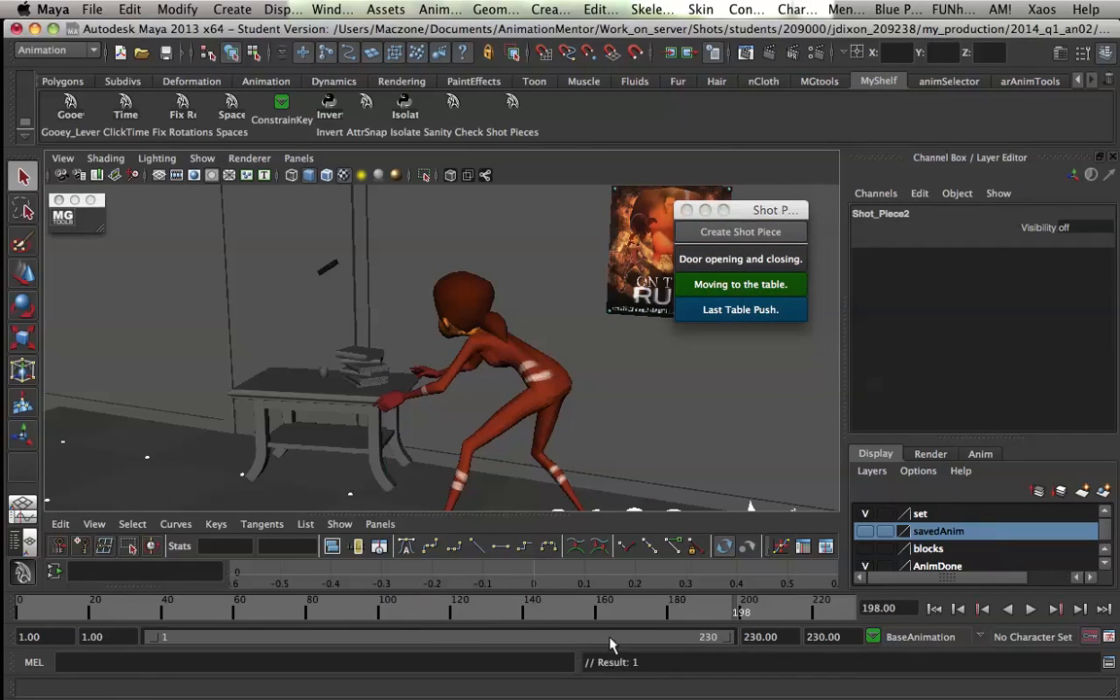
left_click(724, 273)
left_click_drag(109, 612, 18, 623)
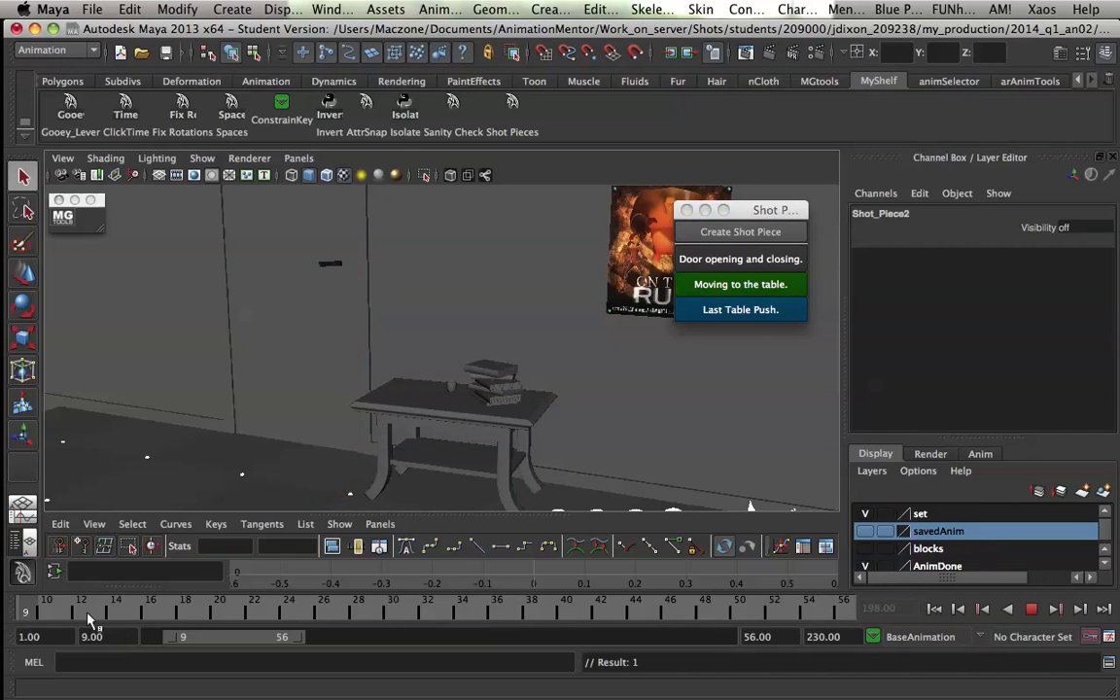
left_click(754, 285)
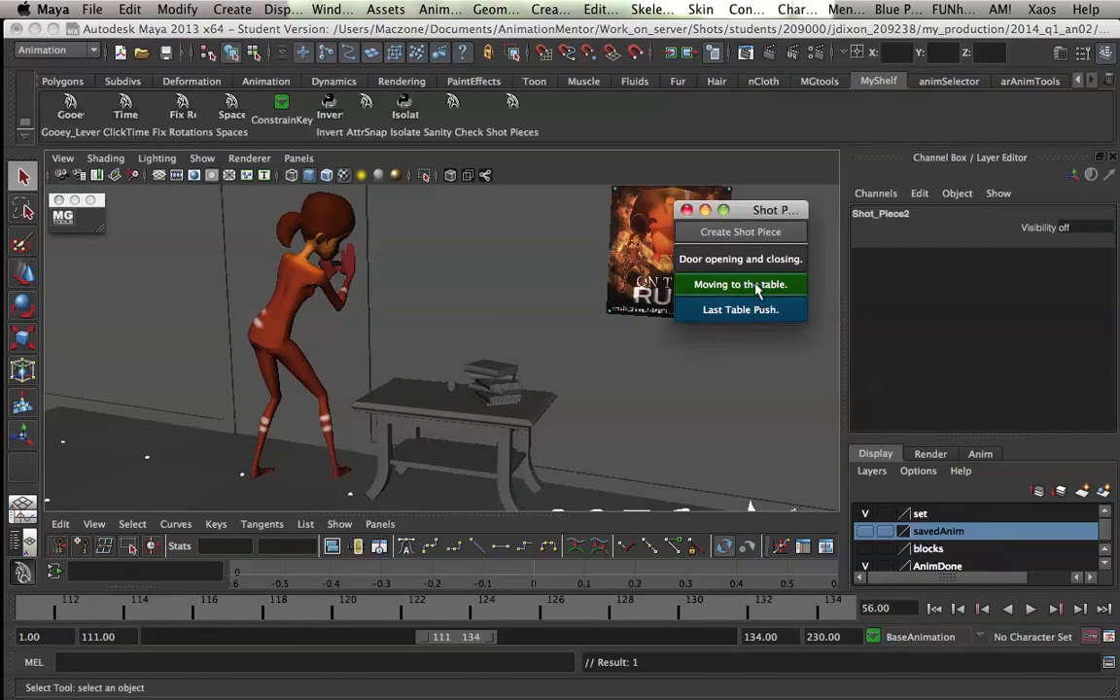
Step: Play the "Moving to the table." range, then switch to the "Last Table Push." piece and play it
key("alt+v")
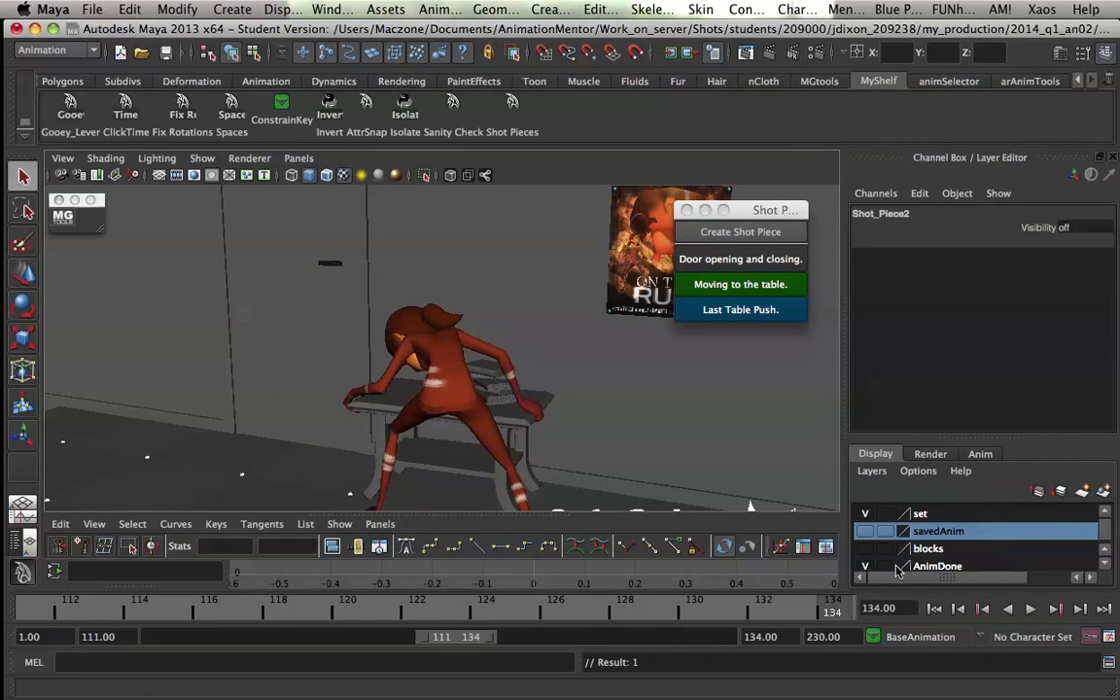
left_click(768, 309)
left_click(1030, 609)
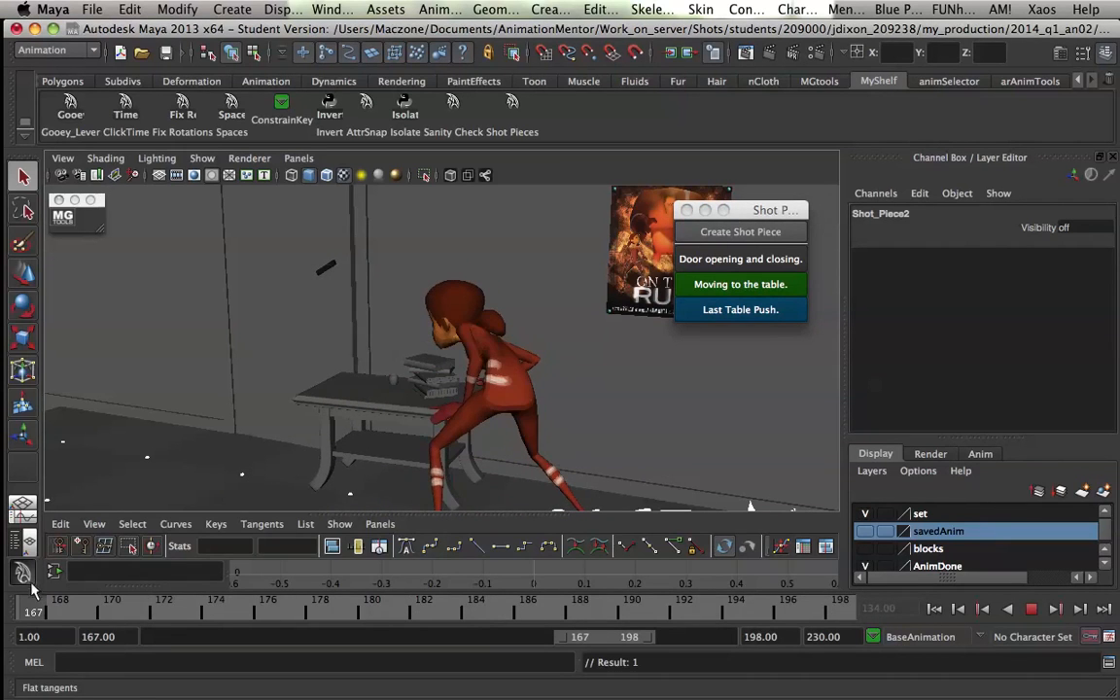
left_click(792, 309)
Step: Delete the "Last Table Push." shot piece and switch to the "Moving to the table." range
right_click(744, 312)
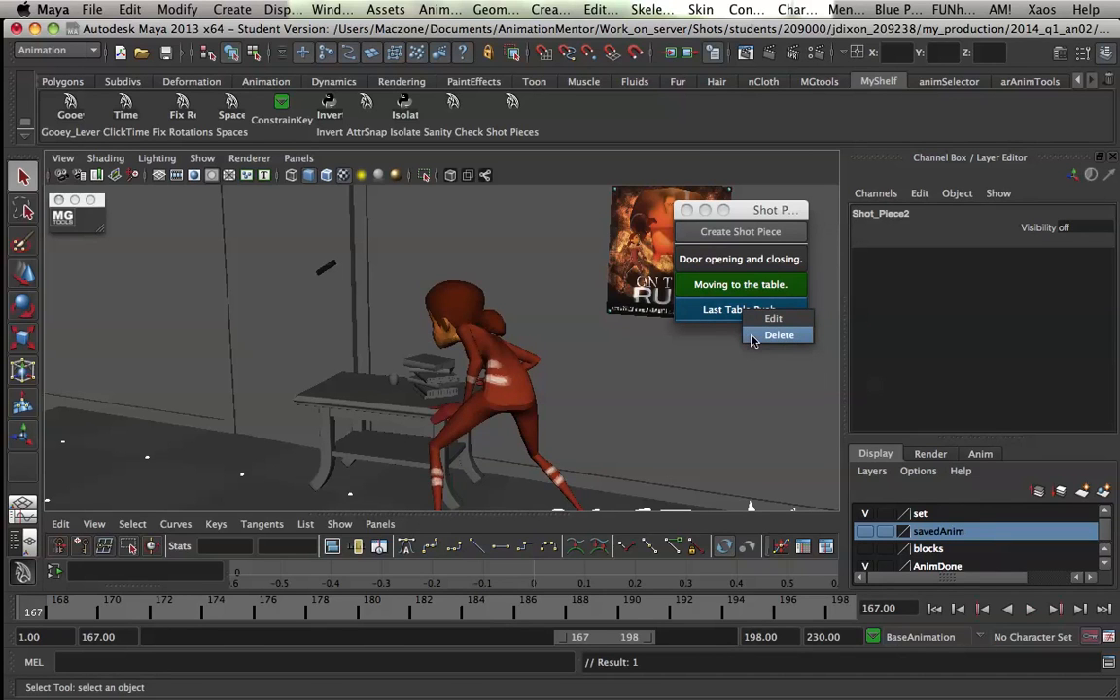
left_click(753, 339)
left_click(754, 301)
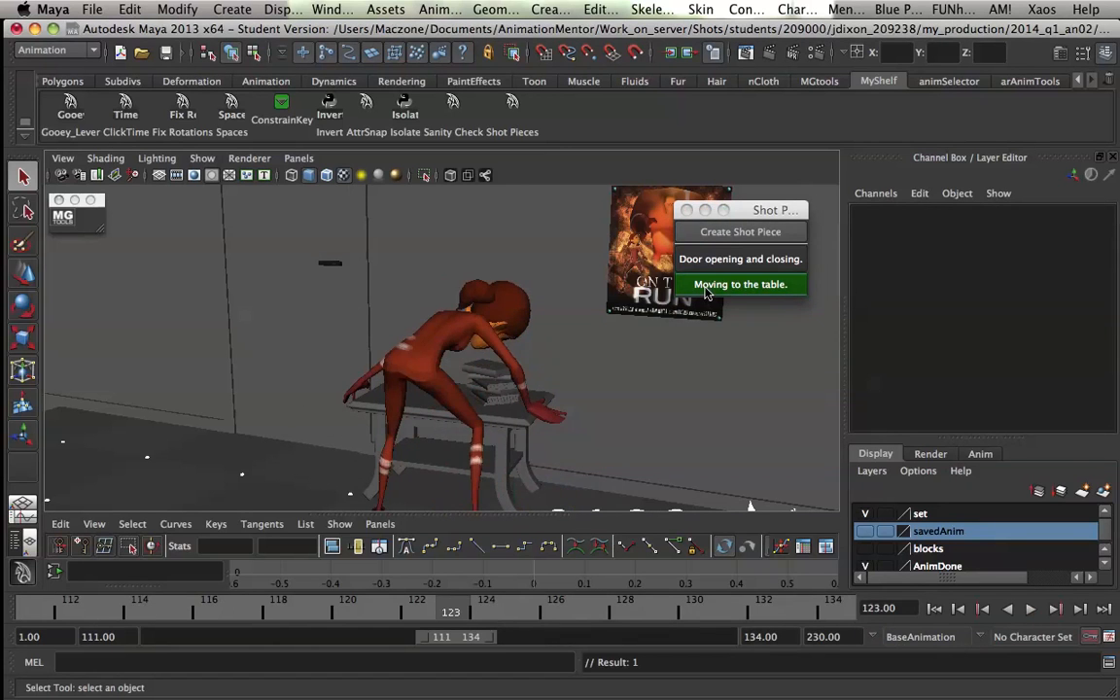
Step: Recolour the "Door opening and closing." piece bright green (about H 120, S 1, V 0.71) and save the changes
right_click(709, 291)
right_click(686, 261)
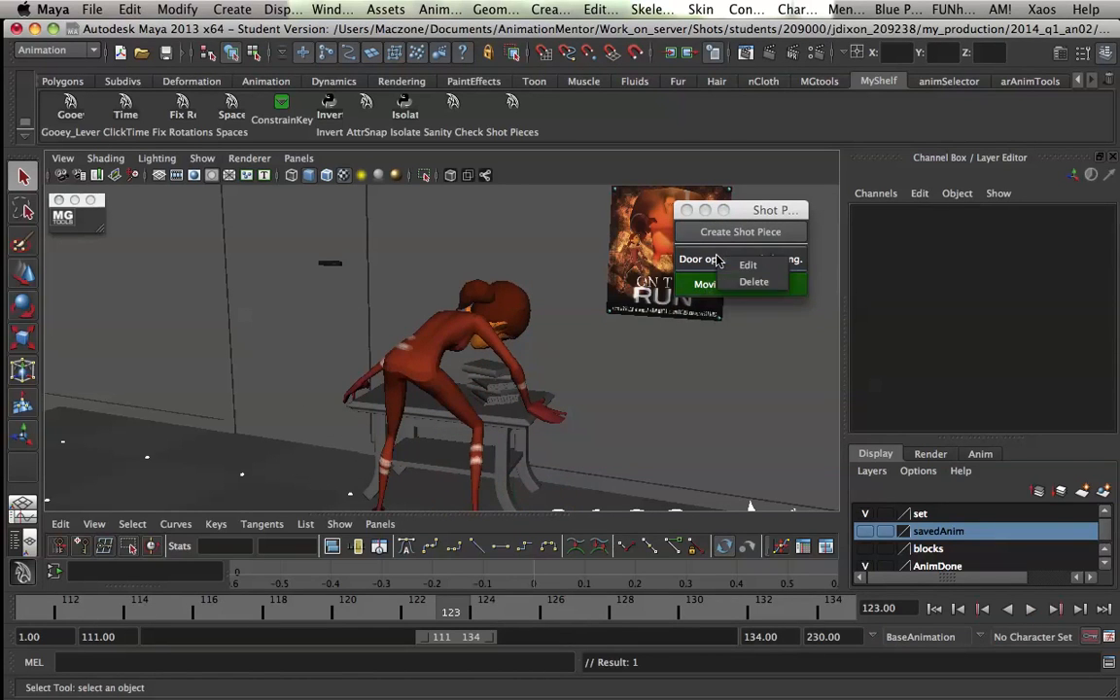
left_click(747, 264)
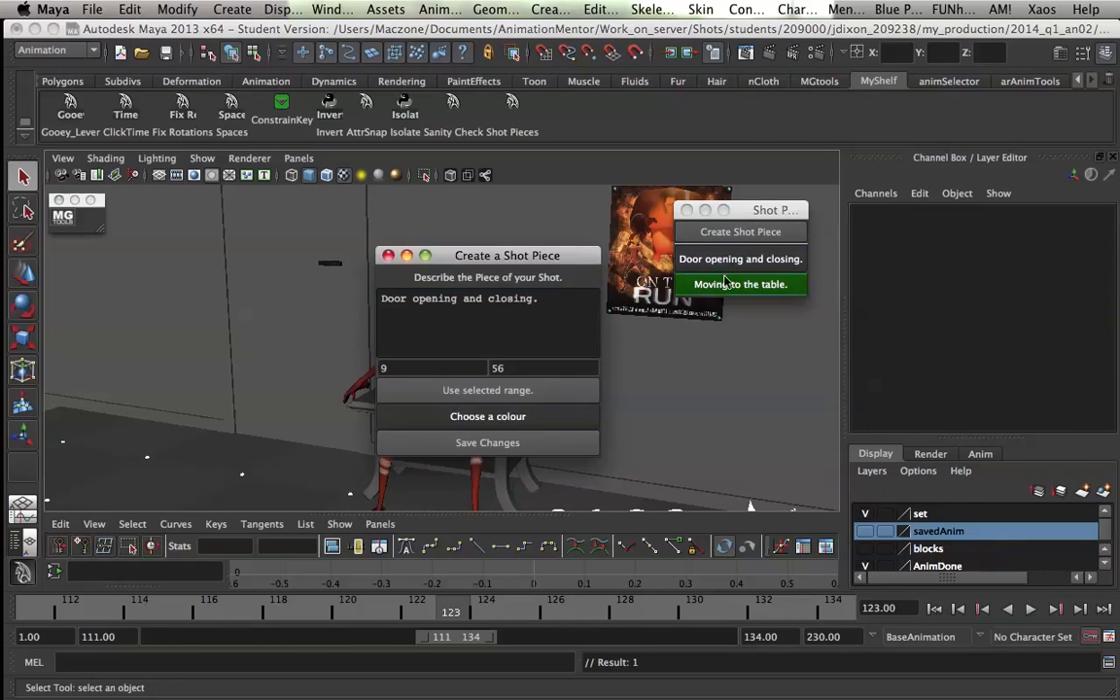
left_click_drag(548, 258, 385, 221)
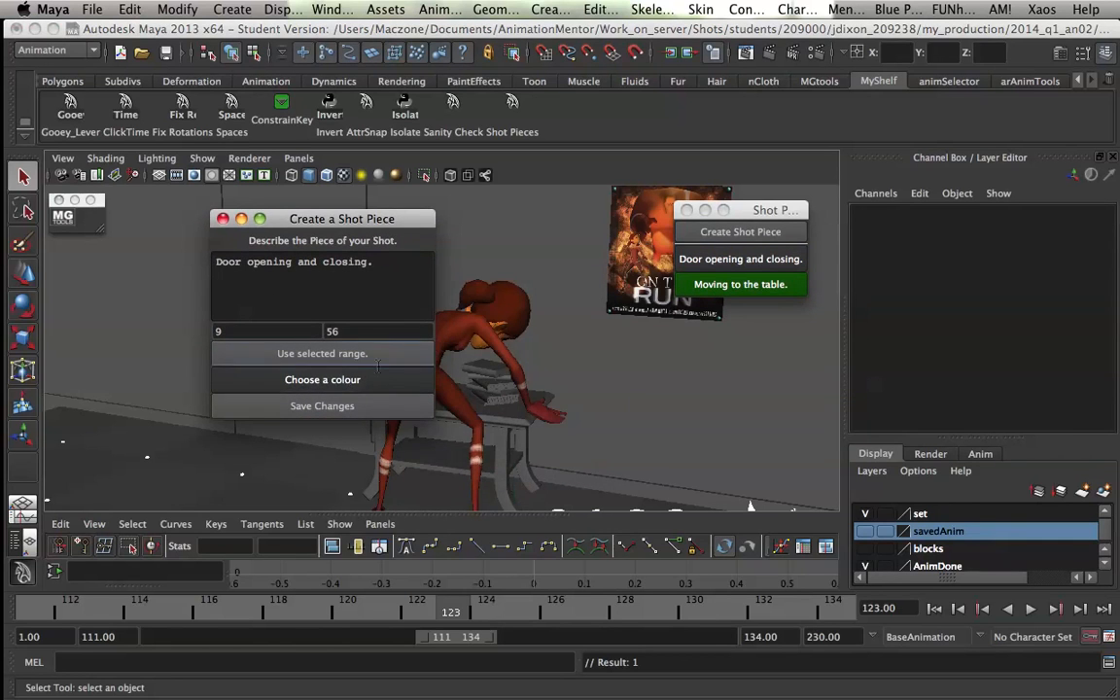
left_click(353, 380)
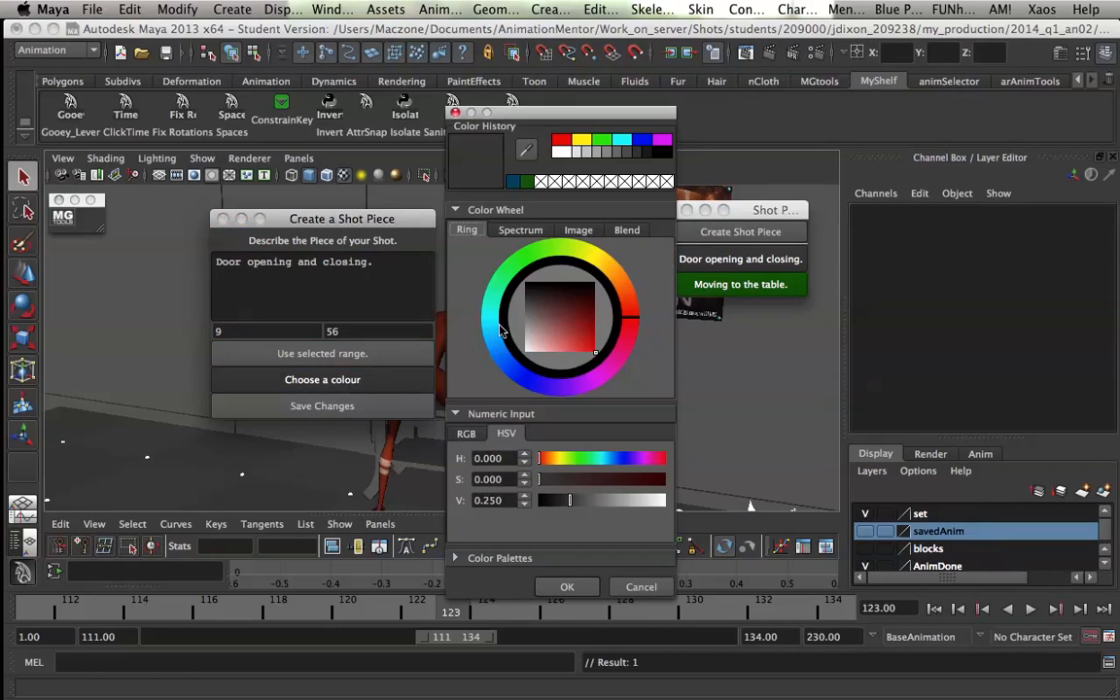
left_click(527, 257)
left_click_drag(569, 329, 598, 331)
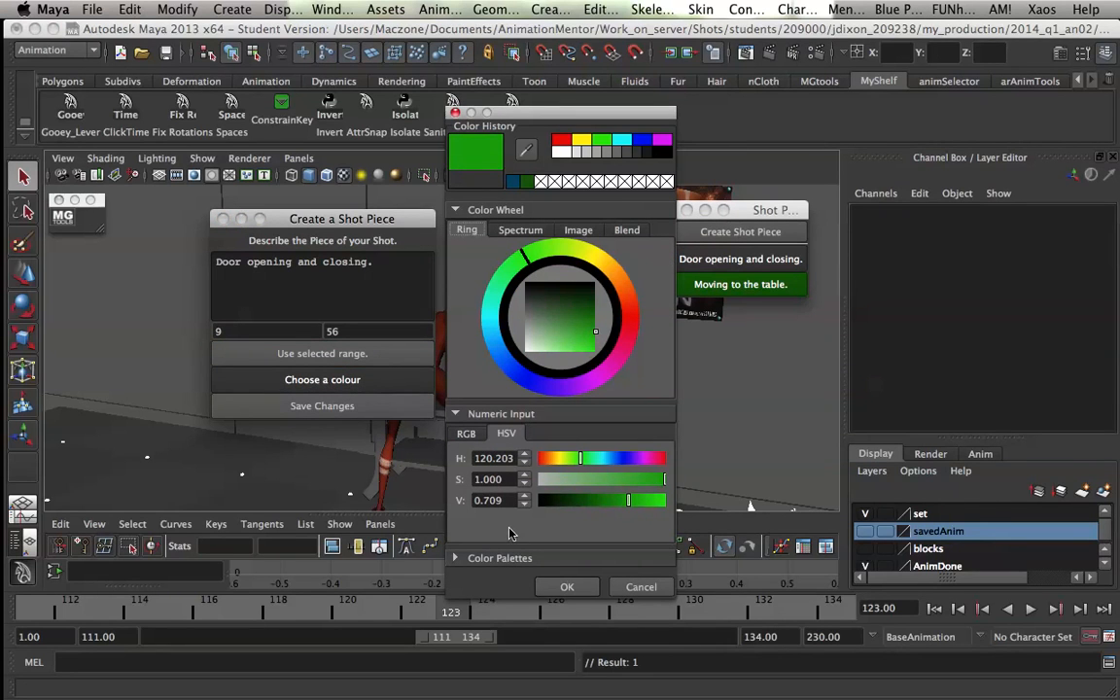
left_click(556, 589)
left_click(293, 404)
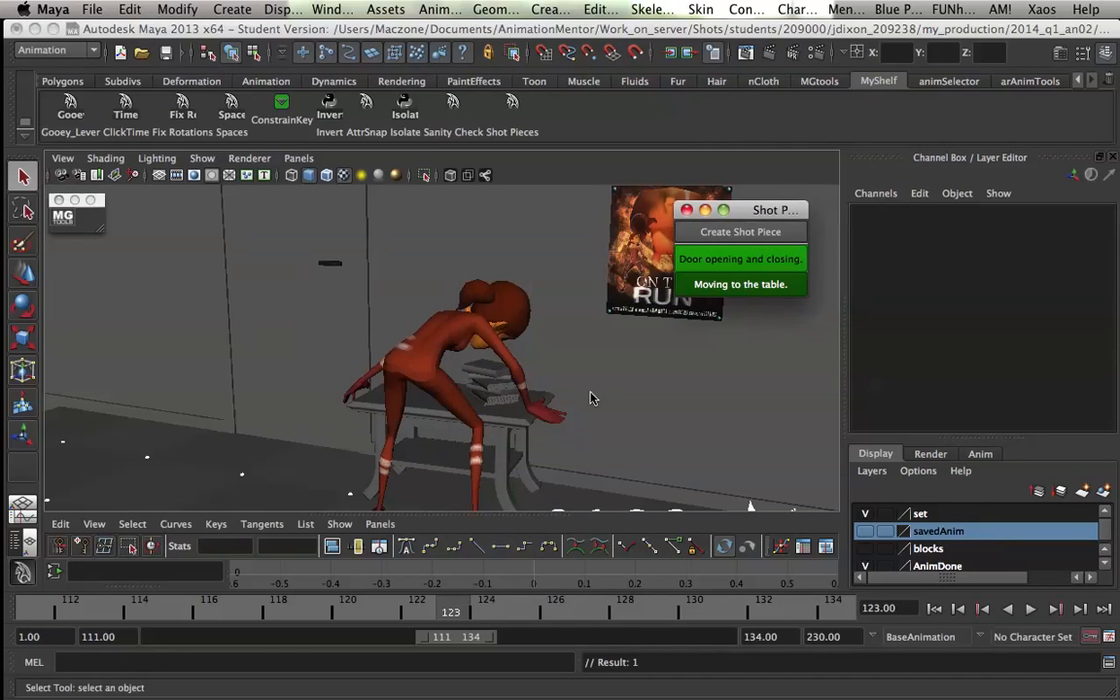
Step: Scrub through the table move, then switch to the "Door opening and closing." piece and play it, stopping at frame 23
left_click_drag(456, 604, 659, 607)
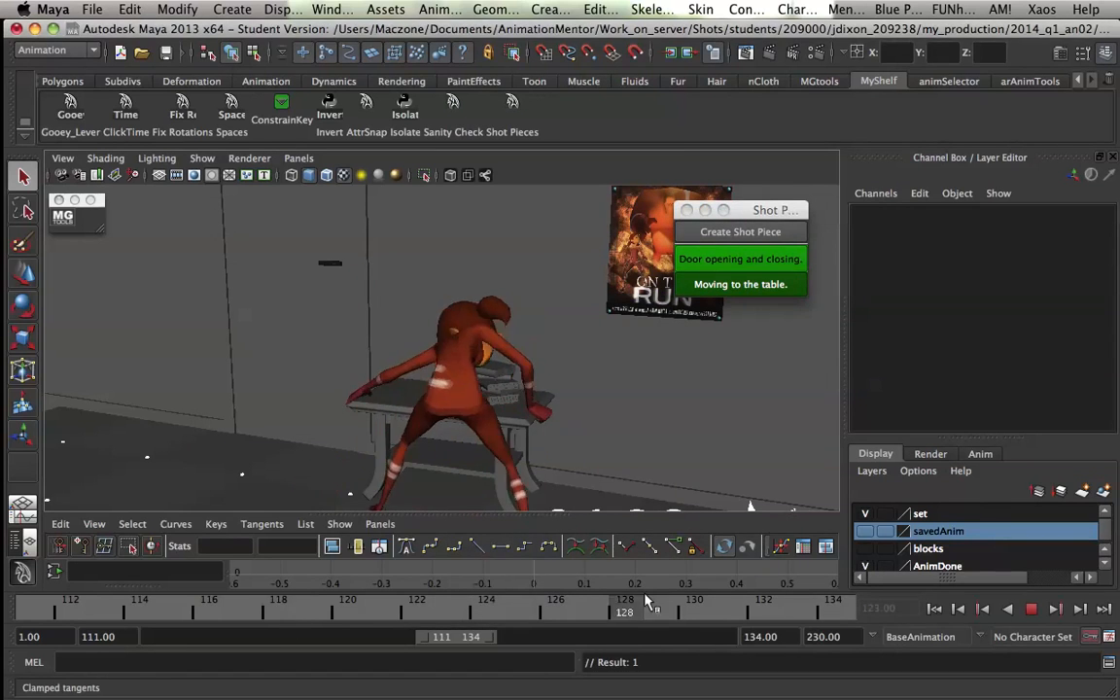
left_click(736, 260)
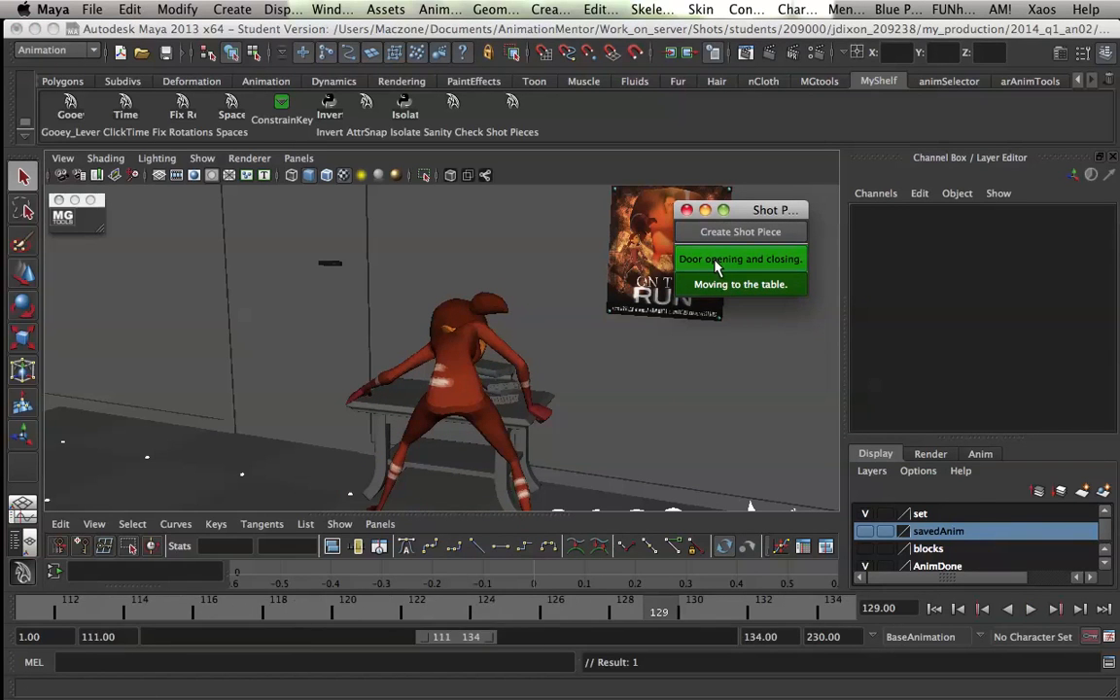
left_click_drag(244, 610, 23, 609)
key("alt+v")
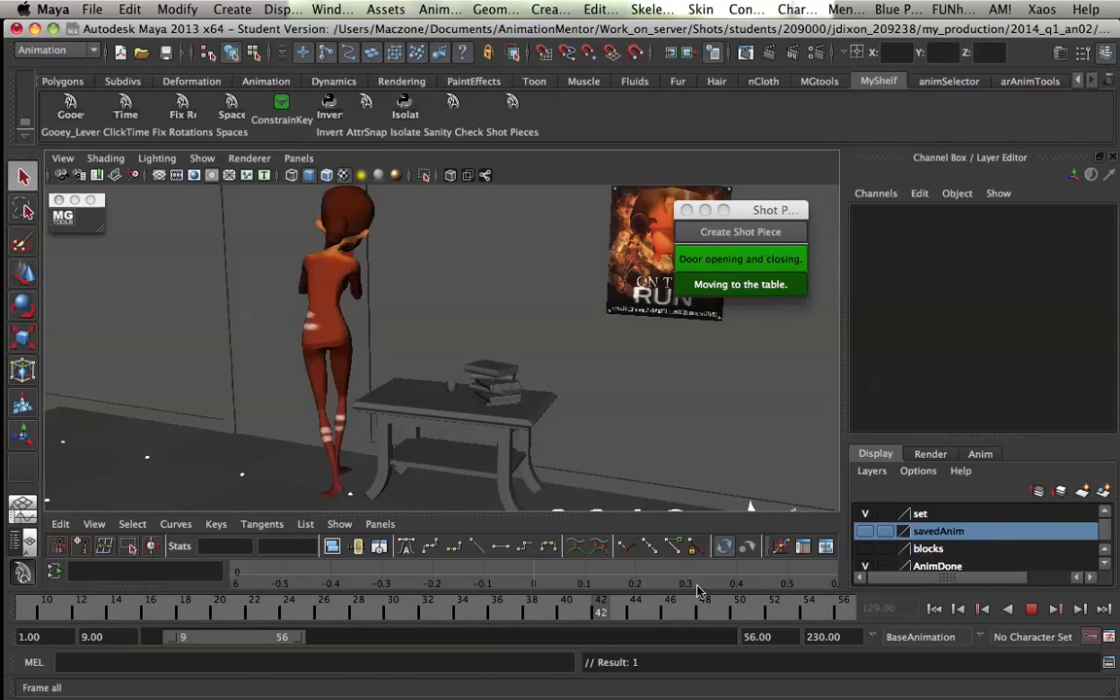
left_click(271, 618)
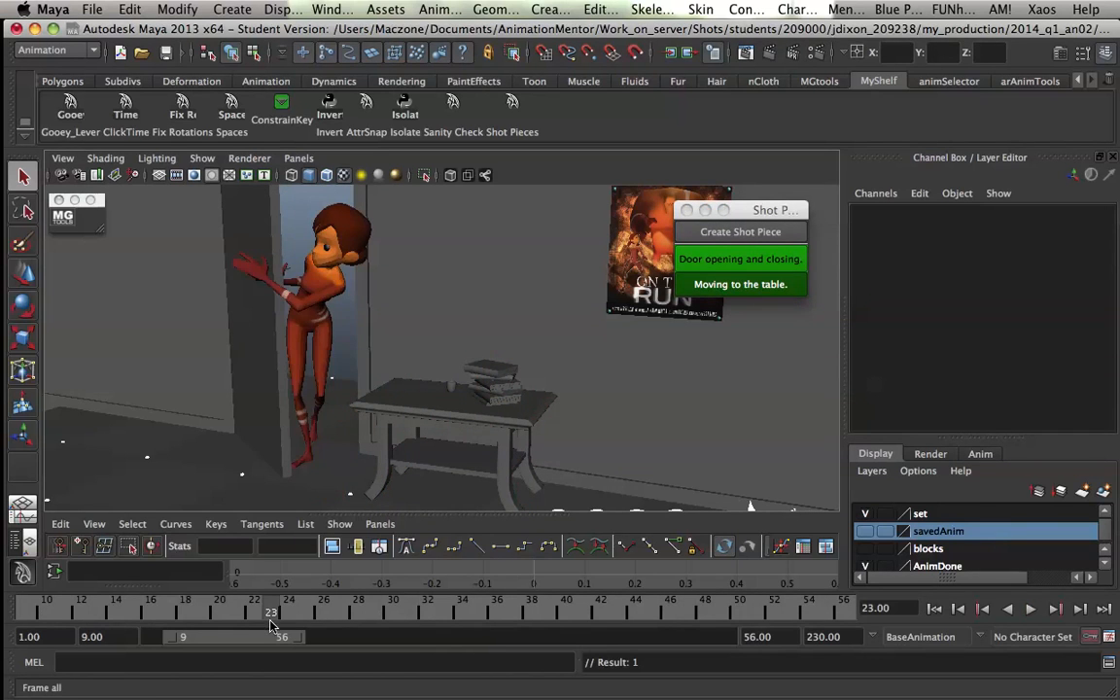
Step: Switch to the "Moving to the table." piece and play it from near its start
left_click(764, 285)
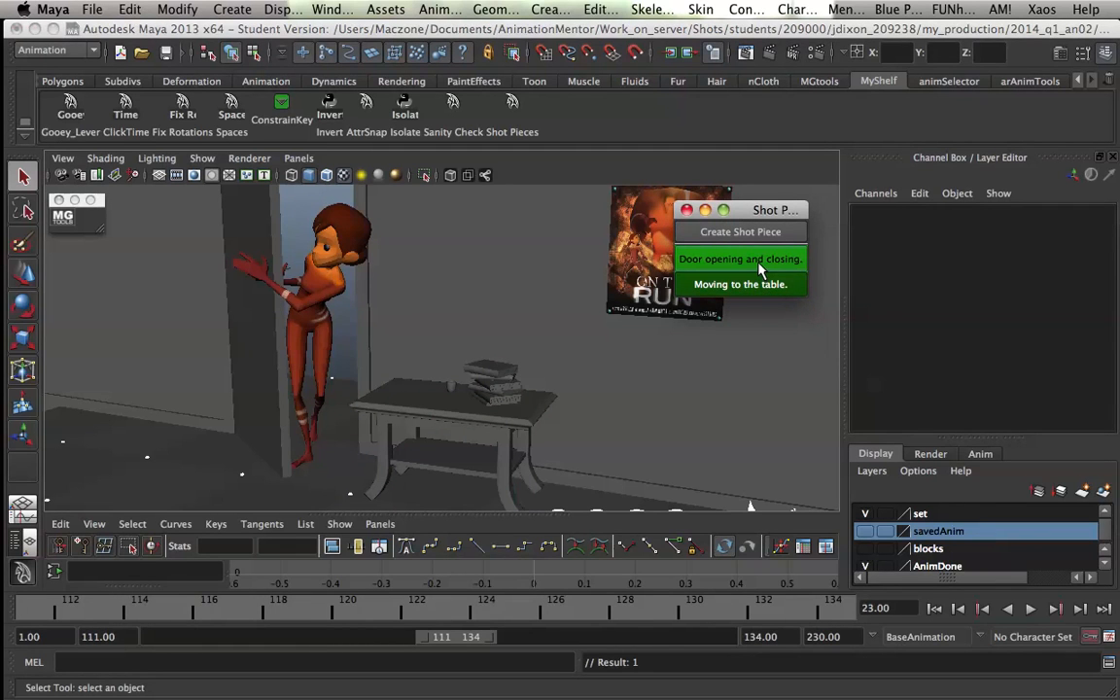
left_click(105, 614)
key("alt+v")
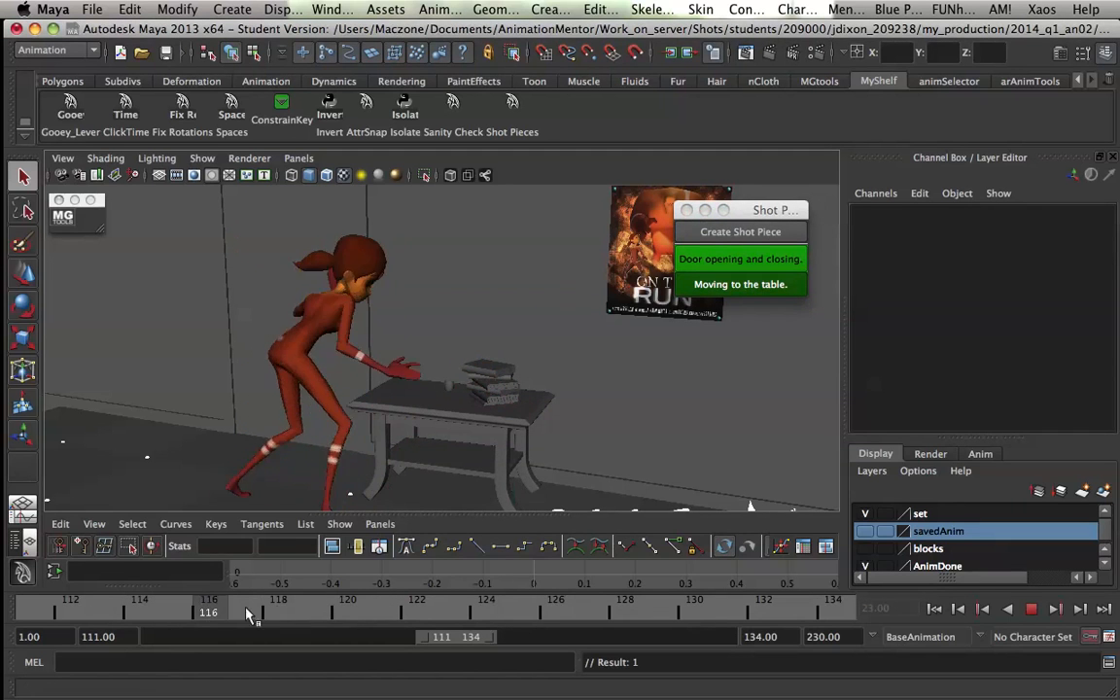
Step: Select frames 115–122 and create an orange shot piece (about H 28, S 1, V 1) described as "Reaching from door to table"
mouse_move(387, 605)
left_mouse_down()
mouse_move(191, 613)
mouse_move(406, 611)
left_mouse_up()
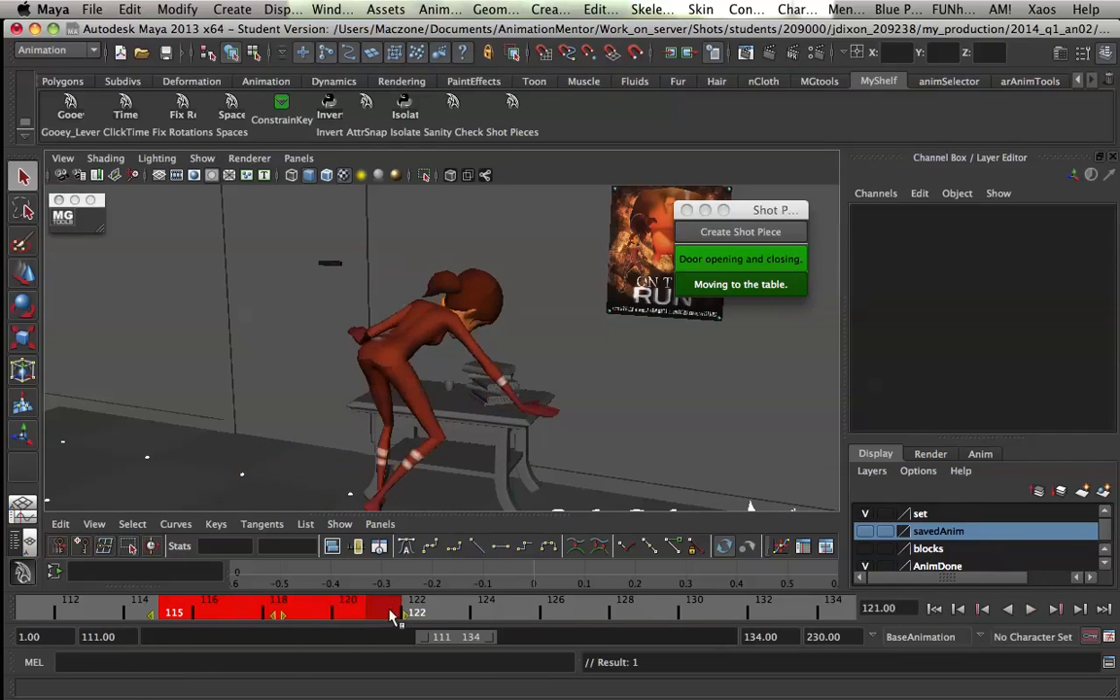
left_click(741, 233)
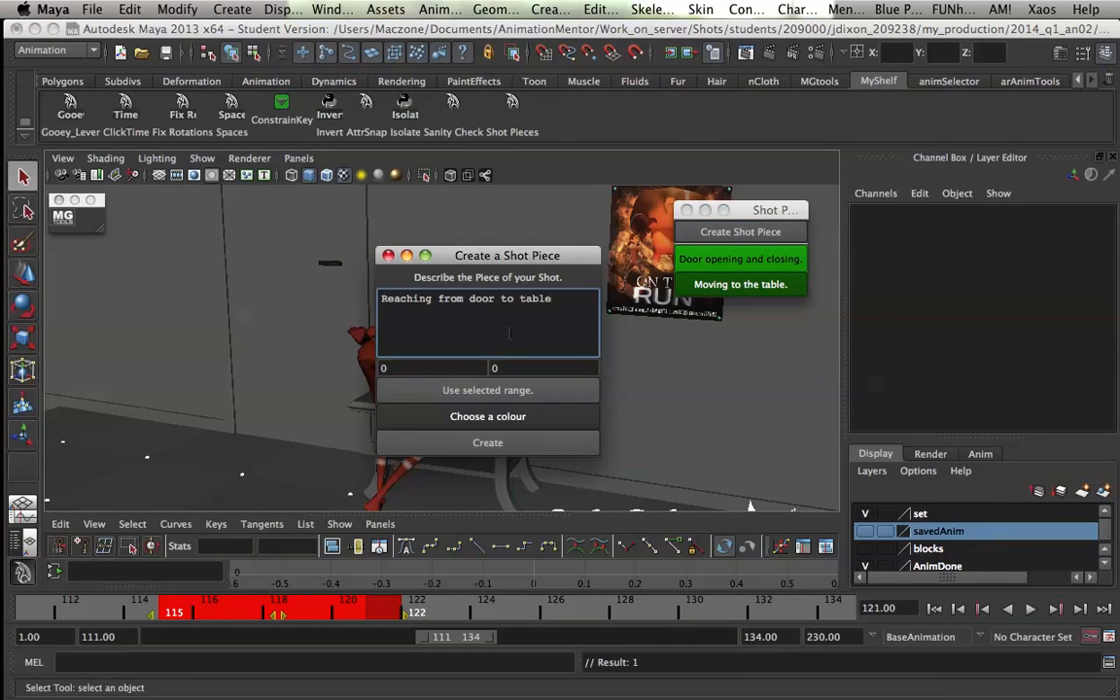
left_click(432, 416)
left_click(613, 292)
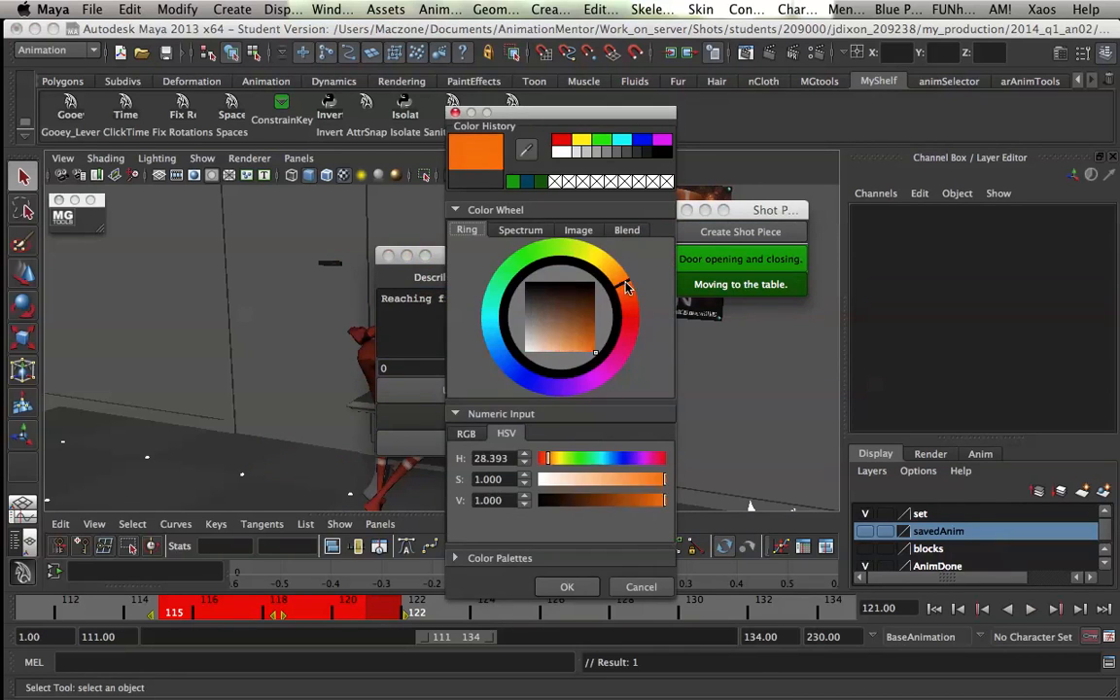
left_click(578, 584)
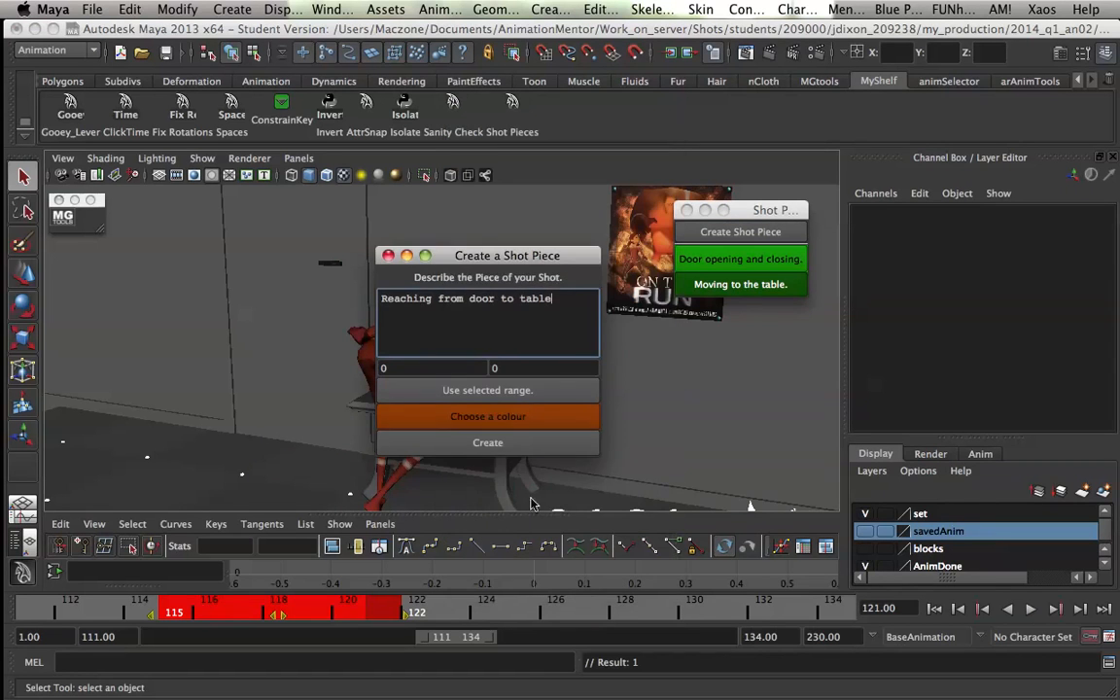
left_click(489, 443)
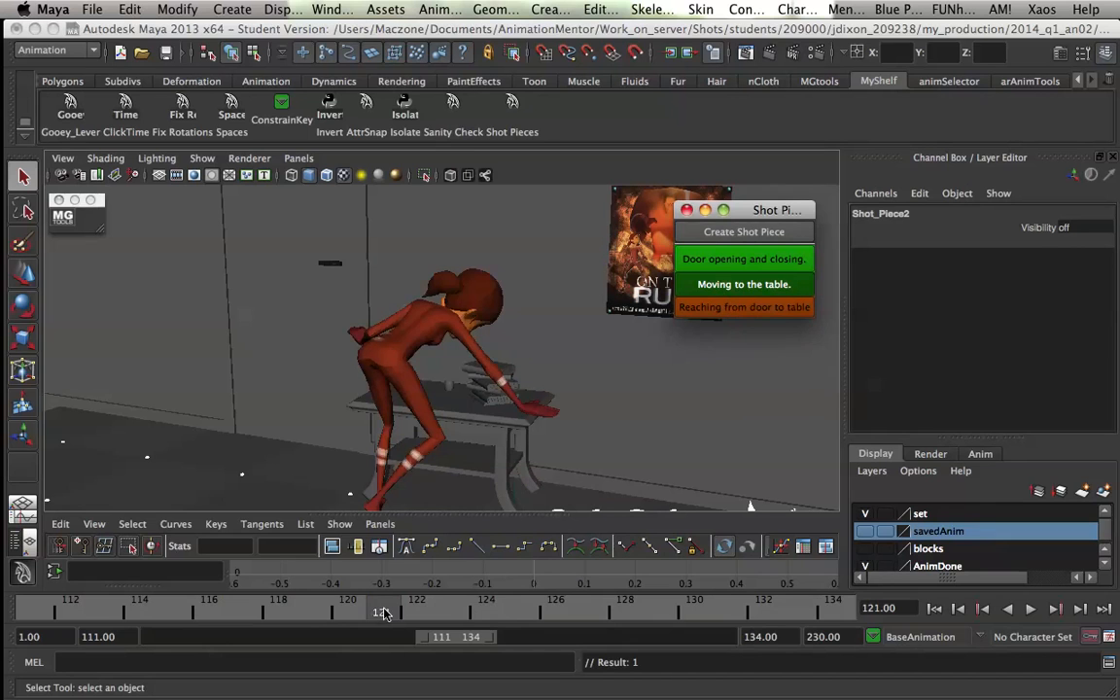
Step: Try the "Reaching from door to table" piece, then switch to "Moving to the table." and scrub through the reach to frame 119
left_click(708, 329)
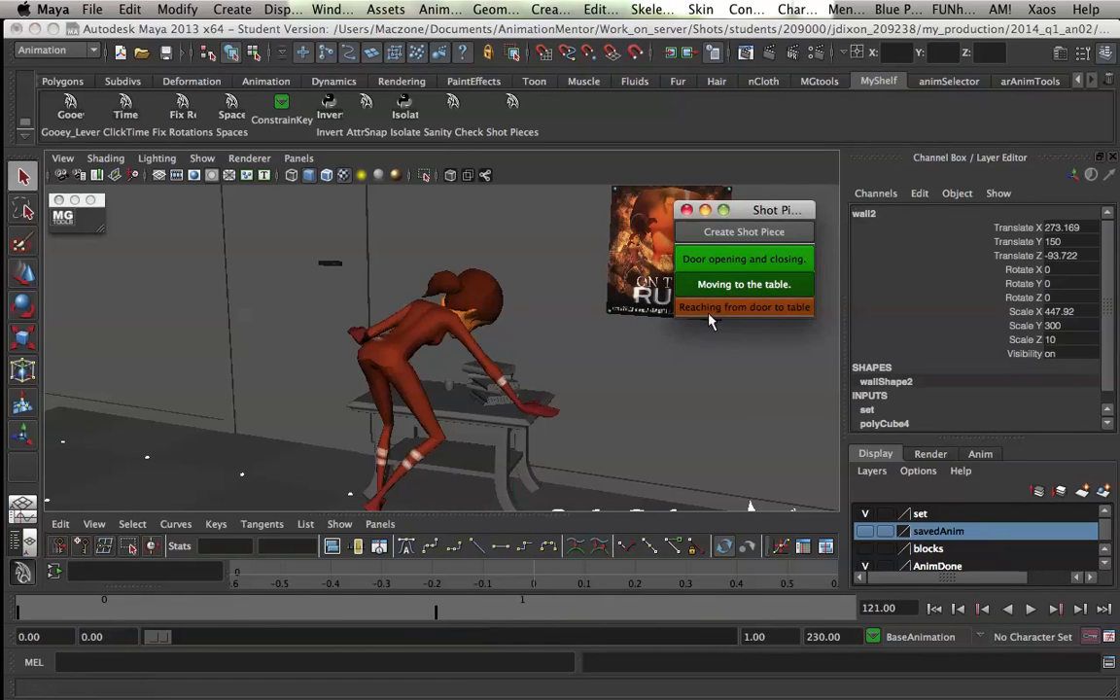
left_click(97, 618)
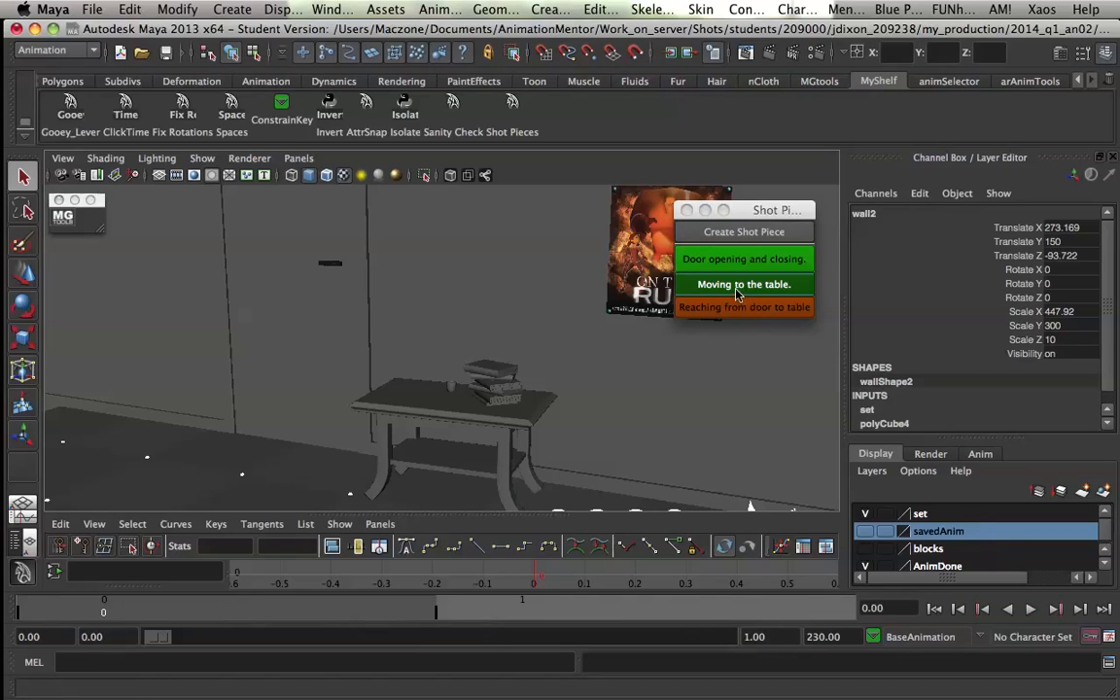
left_click(737, 284)
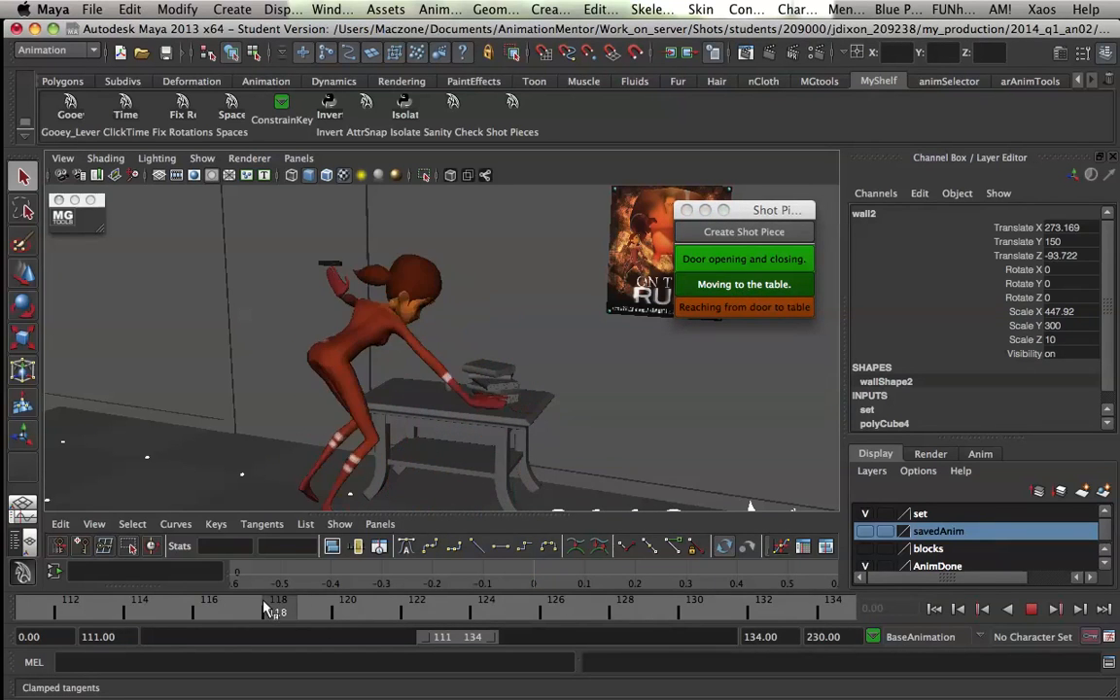
mouse_move(218, 614)
left_mouse_down()
mouse_move(484, 607)
mouse_move(173, 609)
left_mouse_up()
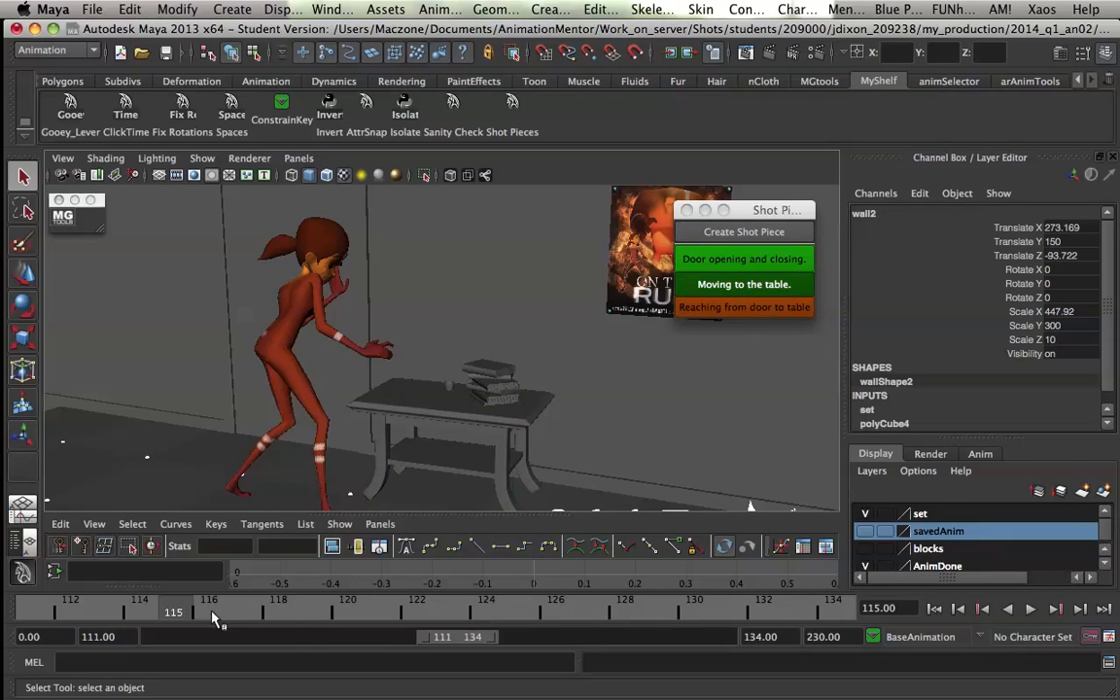
left_click_drag(191, 616, 312, 611)
Step: Switch to the "Reaching from door to table" piece again, return to "Moving to the table." and play that range
left_click(692, 308)
left_click(697, 307)
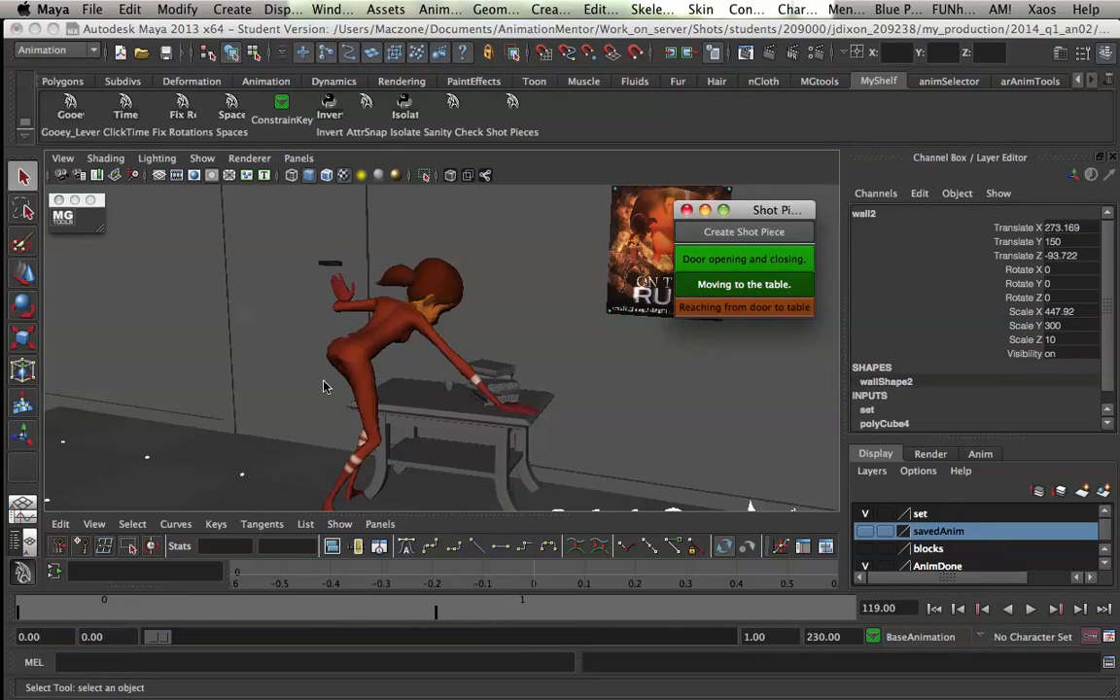
left_click(700, 289)
left_click_drag(271, 608, 535, 605)
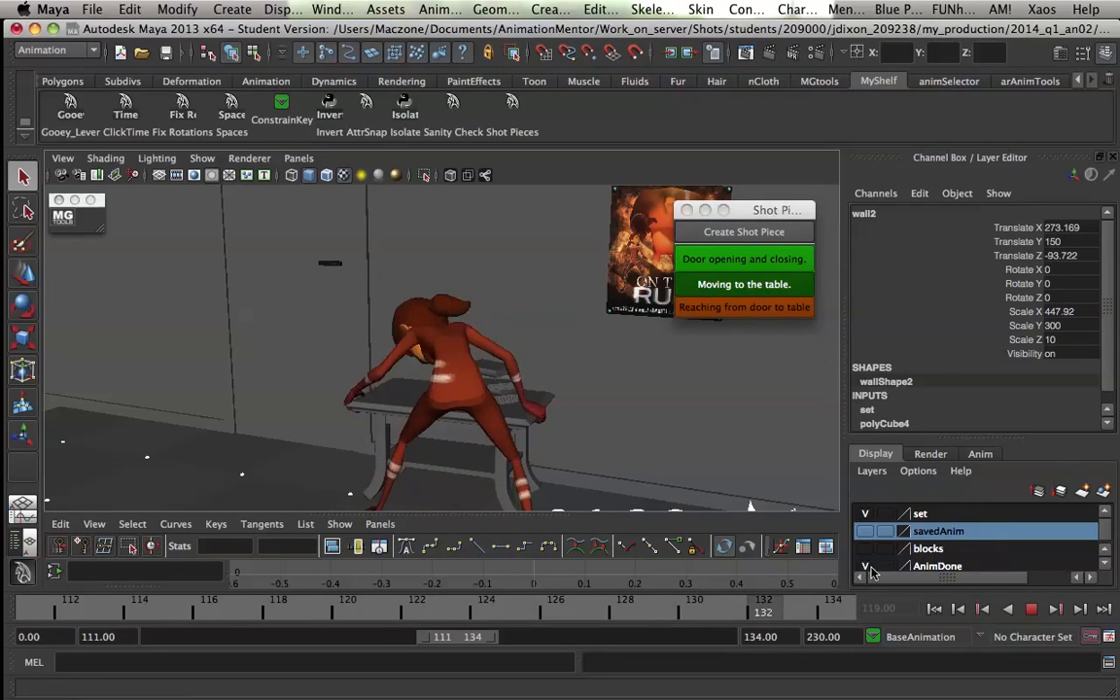
key("alt+v")
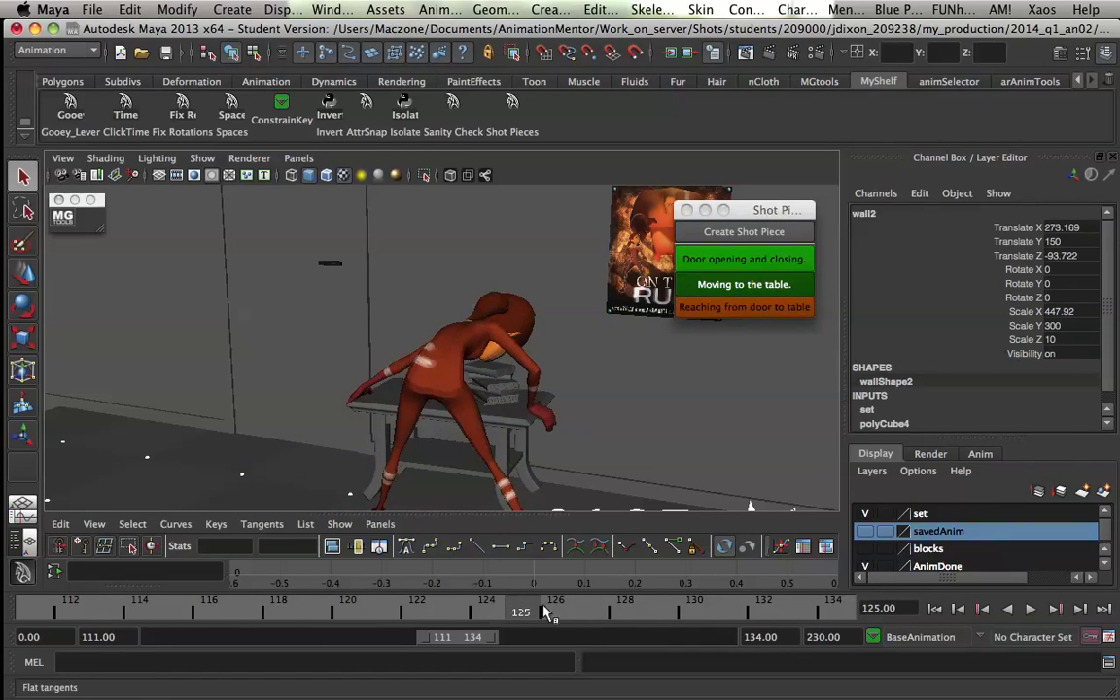
key("alt+v")
key("alt+v")
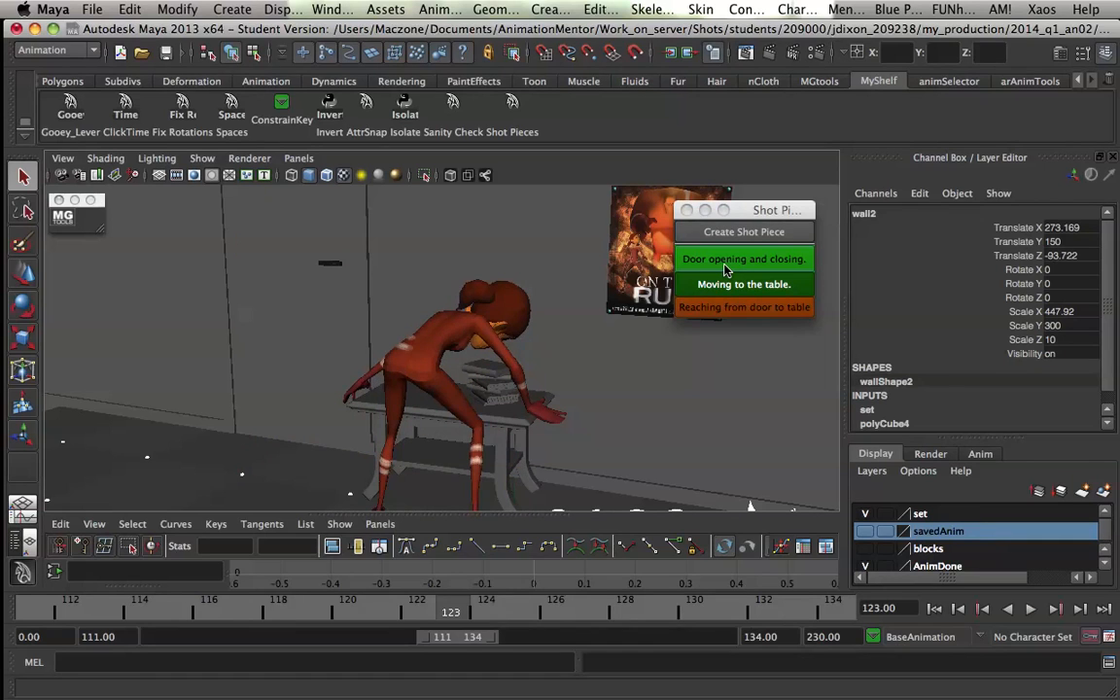
Step: Switch to the "Door opening and closing." piece and play it from near its start, stopping at frame 33
left_click(724, 272)
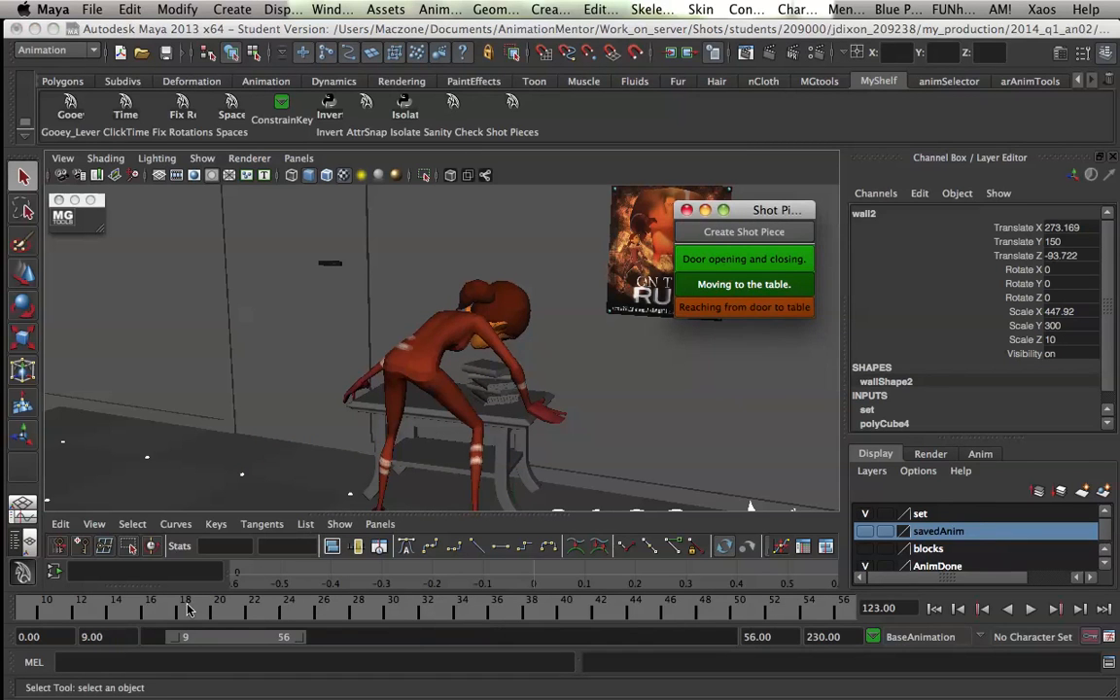
left_click(85, 611)
key("alt+v")
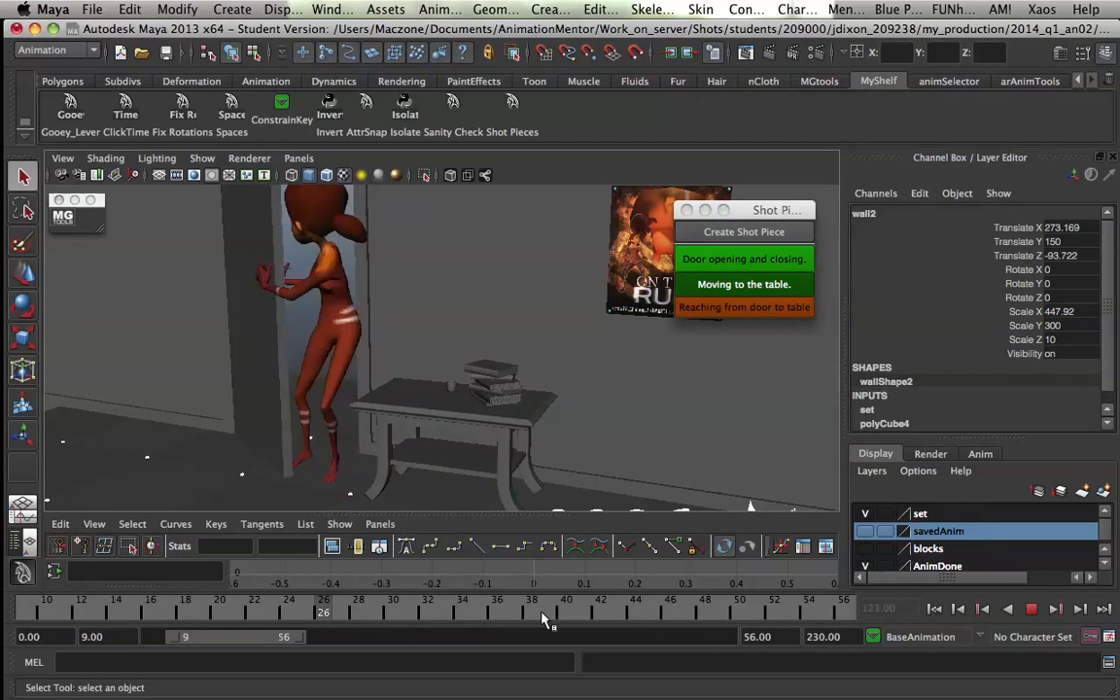
key("alt+v")
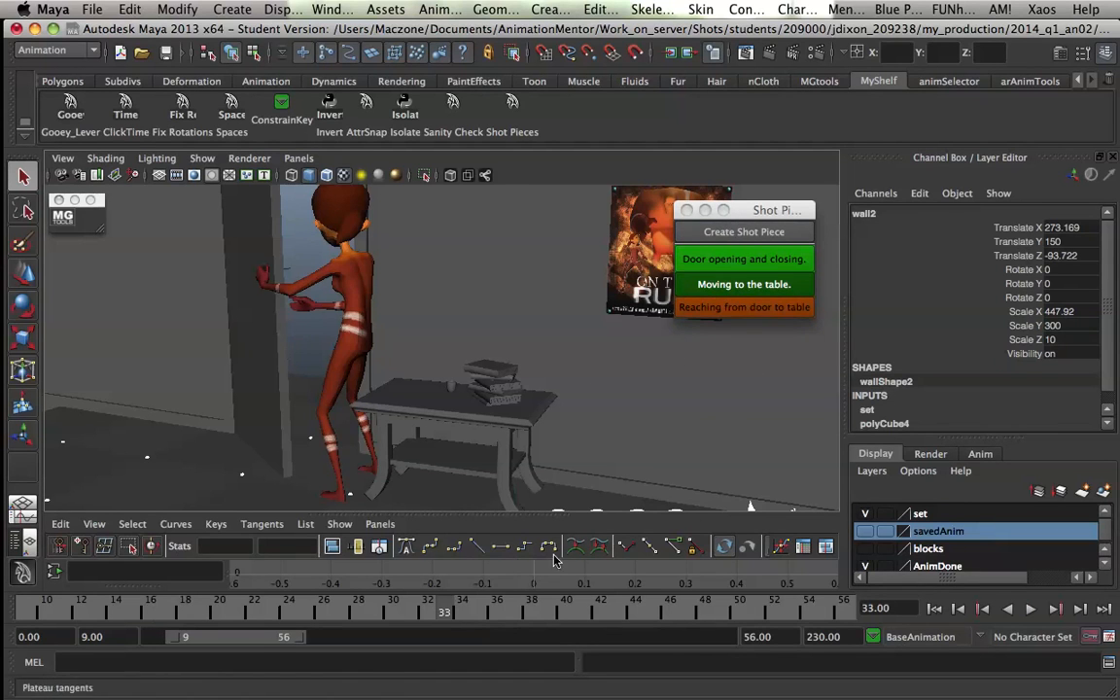
Step: Delete the "Reaching from door to table" shot piece and recolour the "Moving to the table." piece red, saving the change
right_click(717, 307)
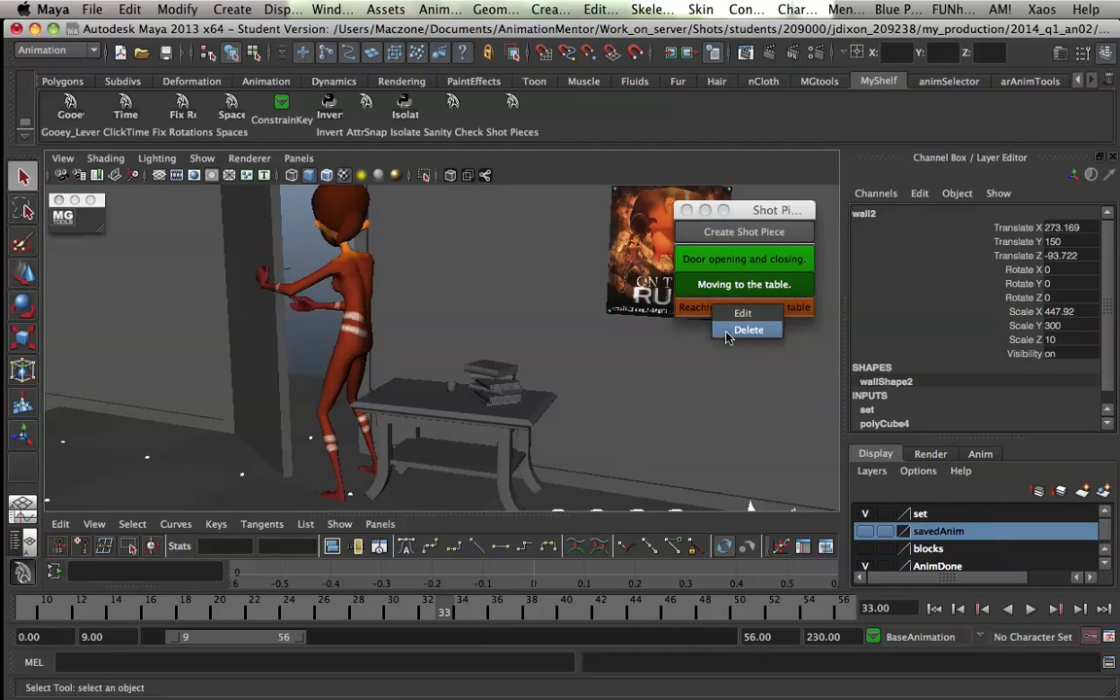
left_click(747, 331)
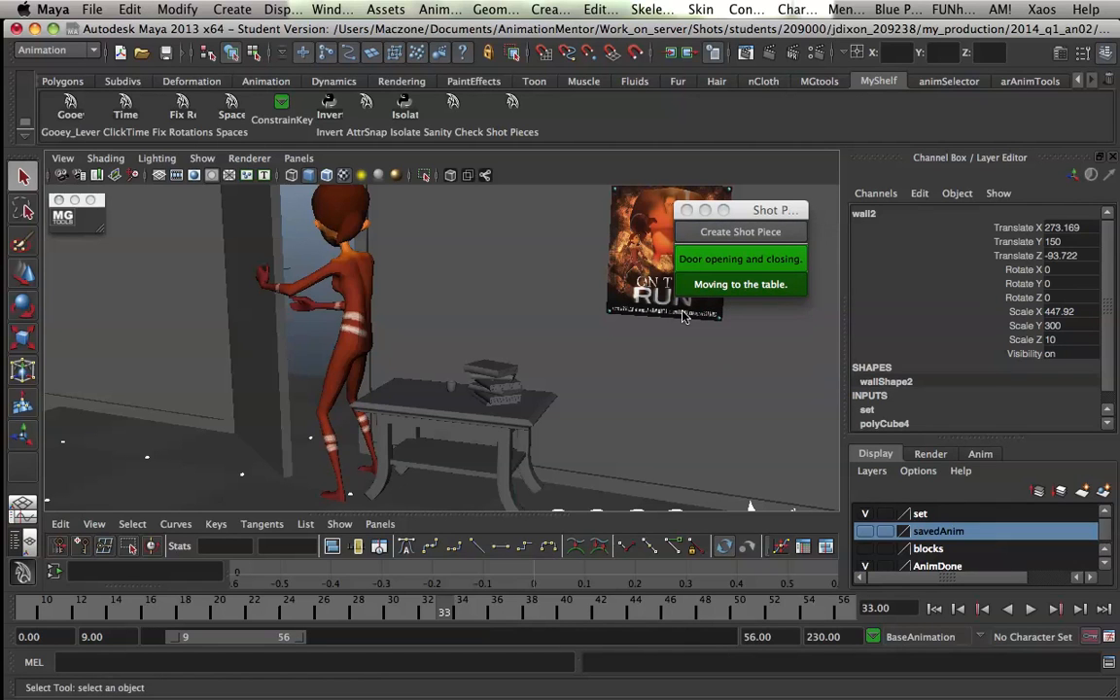
right_click(724, 284)
left_click(749, 296)
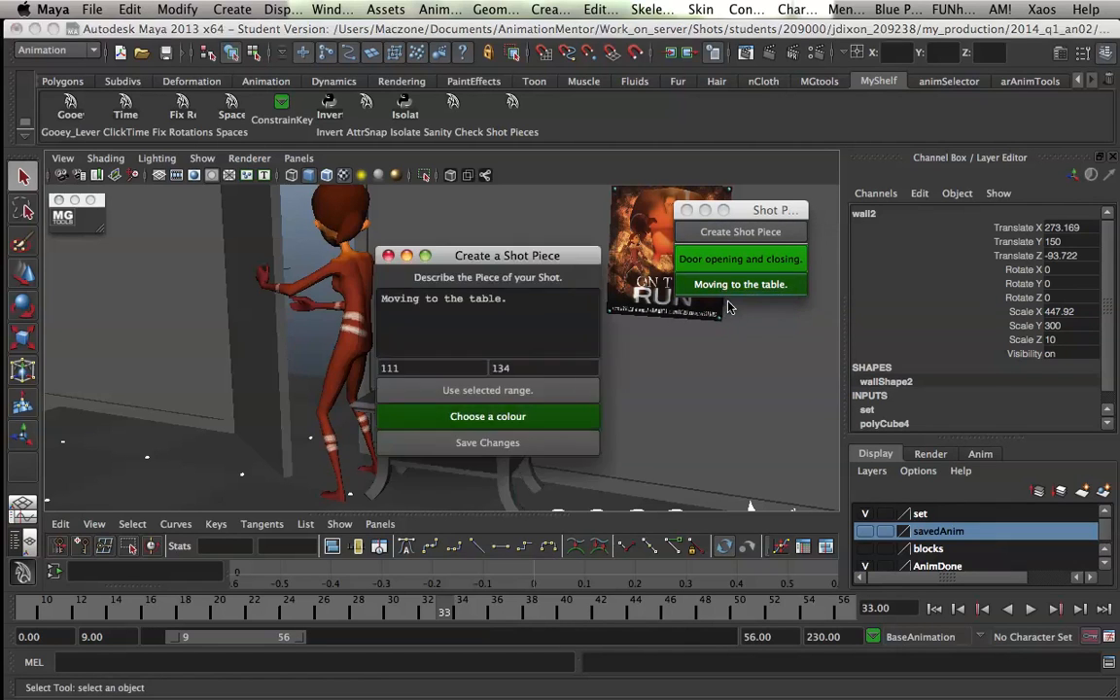
left_click(558, 418)
left_click_drag(587, 322, 596, 329)
left_click(568, 588)
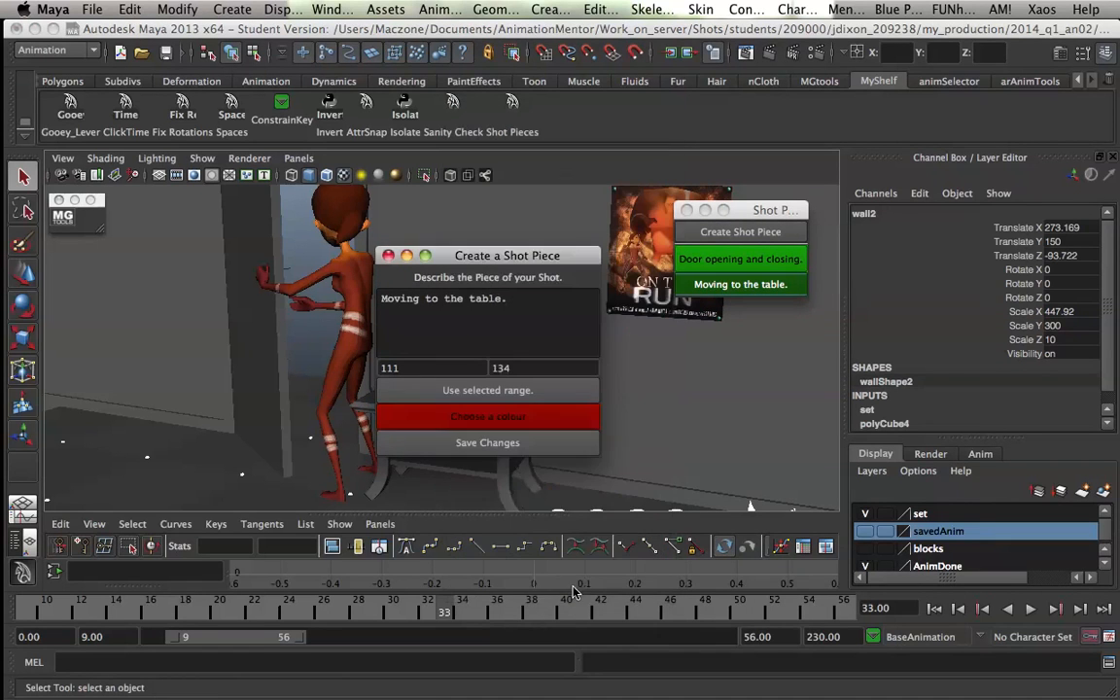
left_click(522, 441)
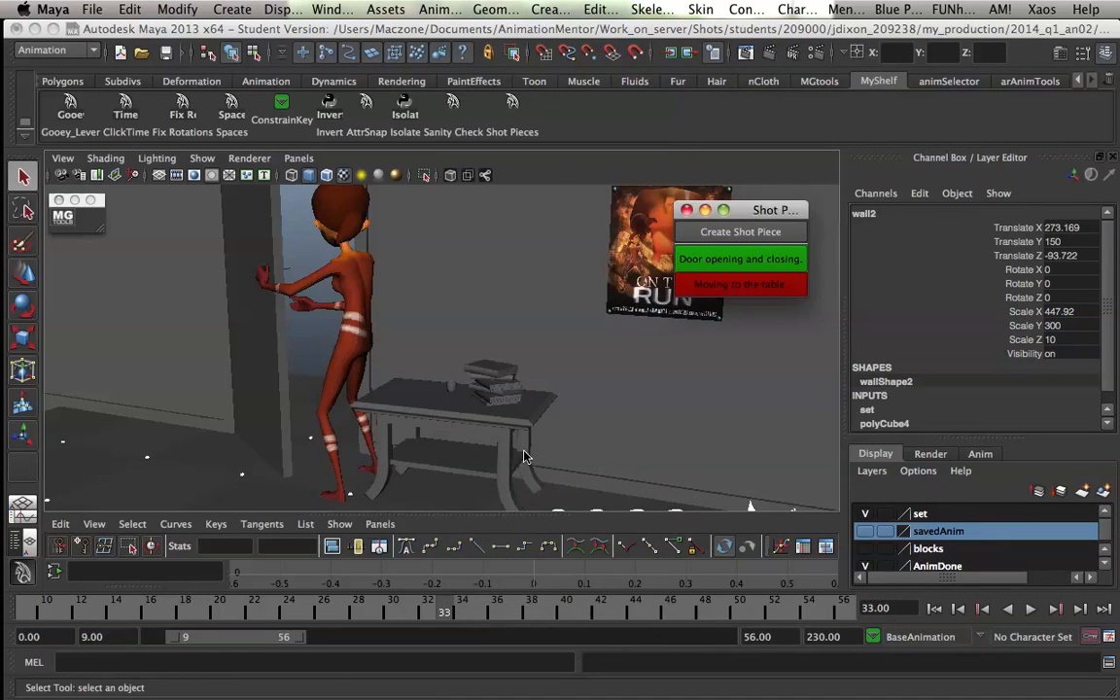
Step: Switch the playback range to the "Moving to the table." piece and scrub to frame 117
left_click(719, 282)
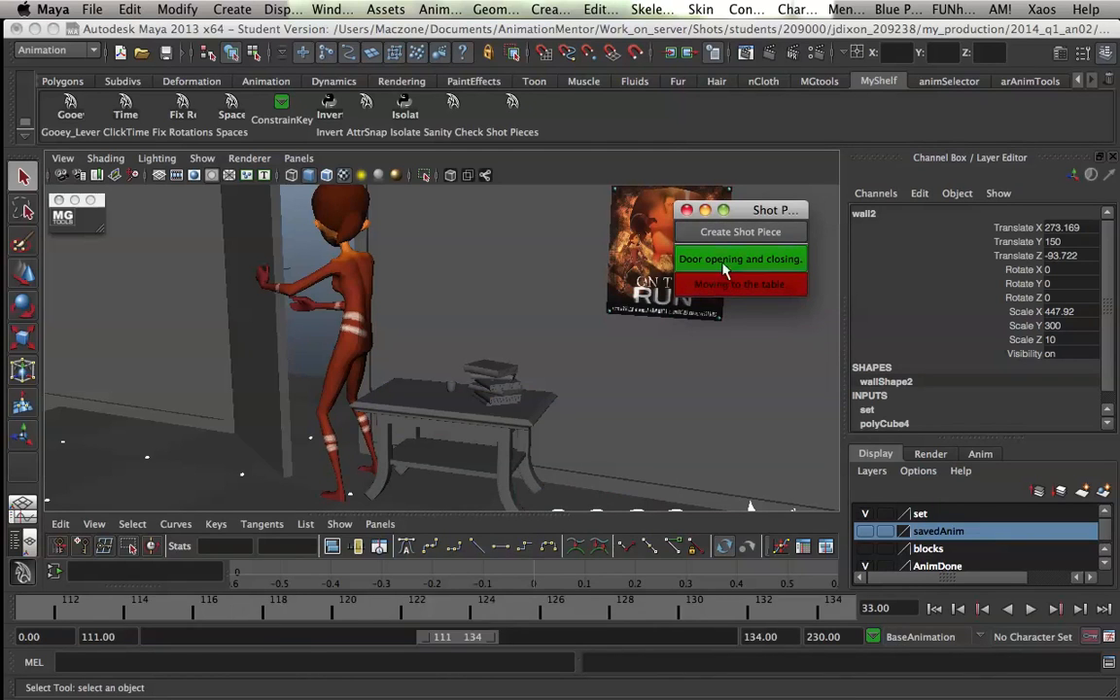
left_click_drag(428, 621, 254, 647)
left_click_drag(775, 217, 779, 211)
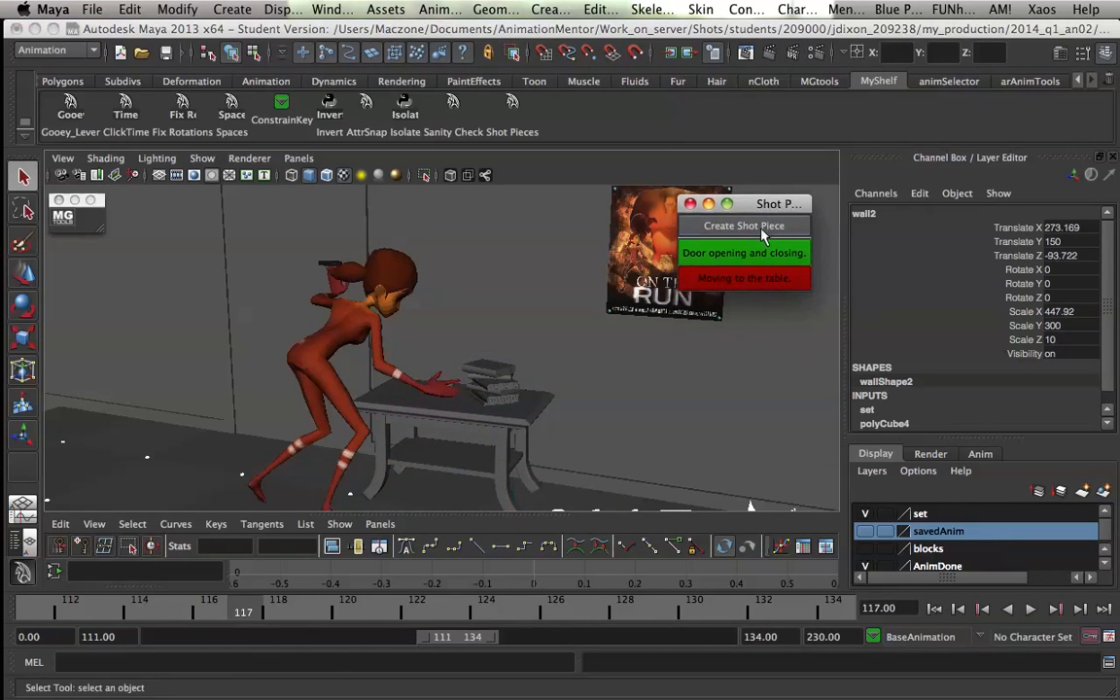
Step: Close the Shot Pieces window, relaunch the tool and place its window over the wall poster
left_click(690, 204)
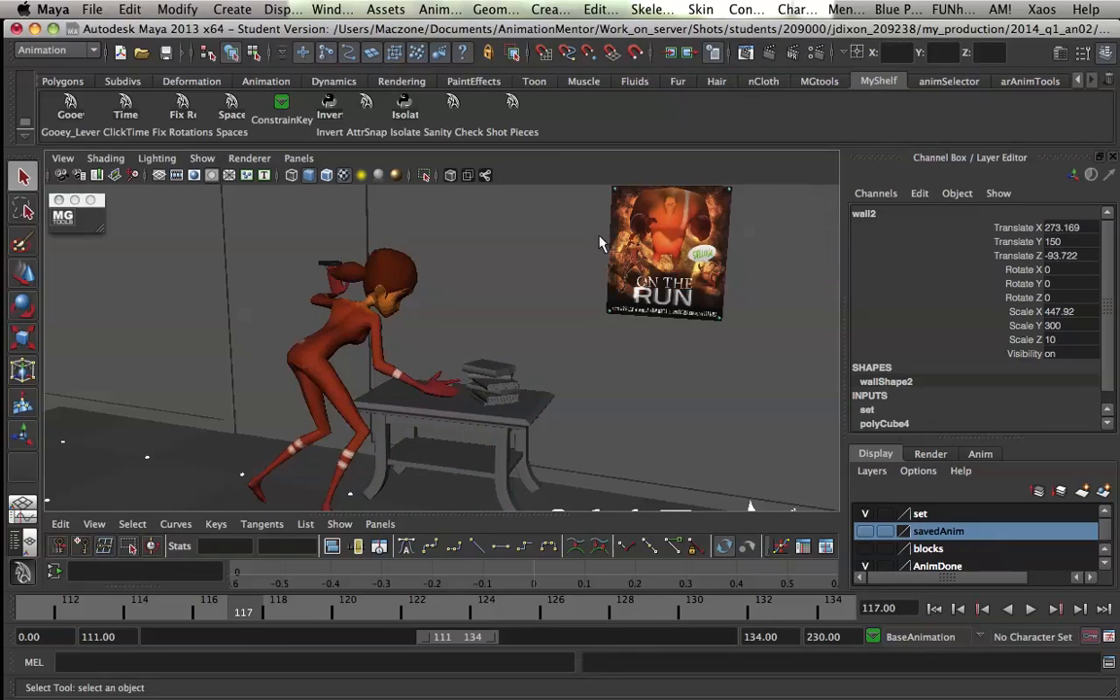
left_click(512, 101)
left_click_drag(421, 226, 726, 216)
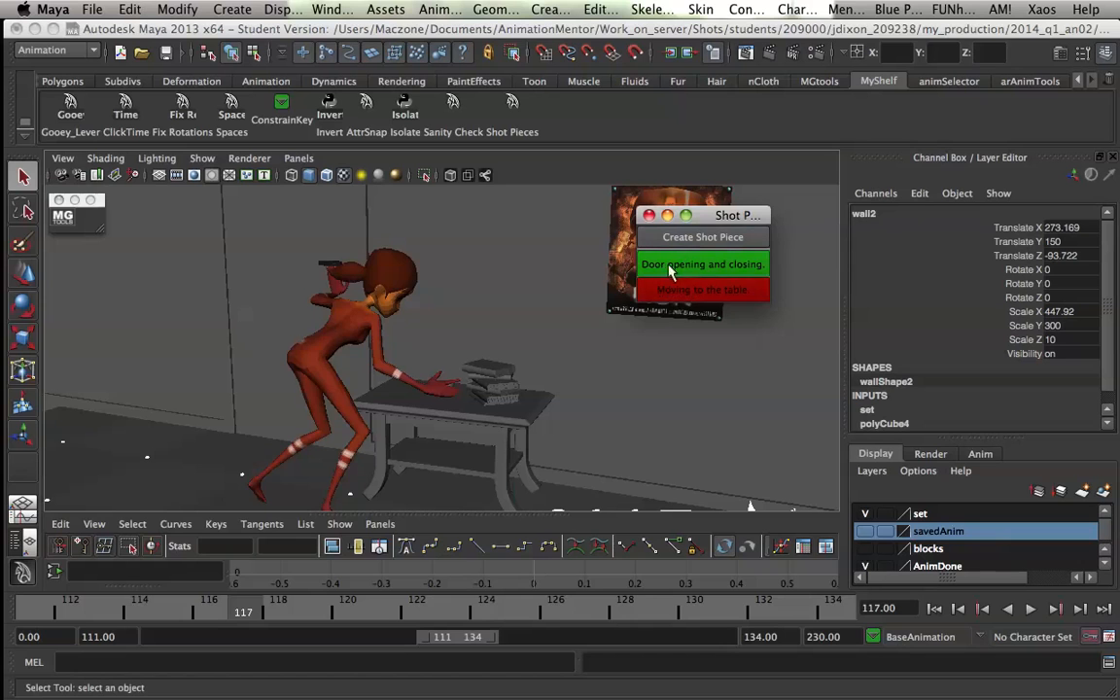
left_click(340, 9)
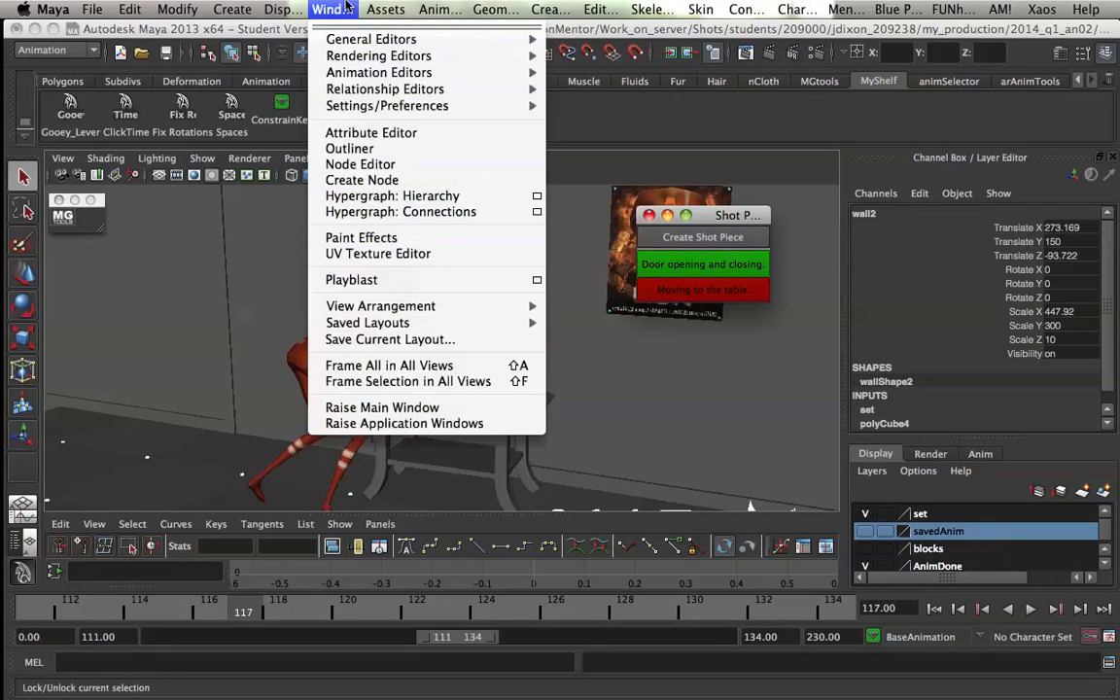
left_click(324, 9)
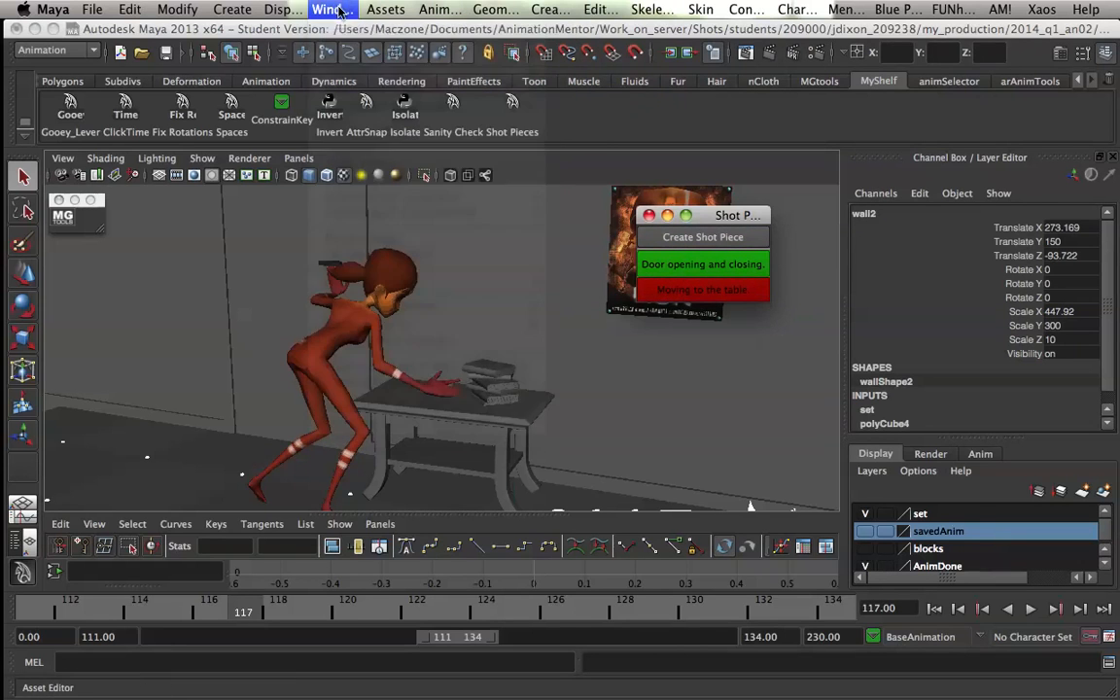
left_click(704, 269)
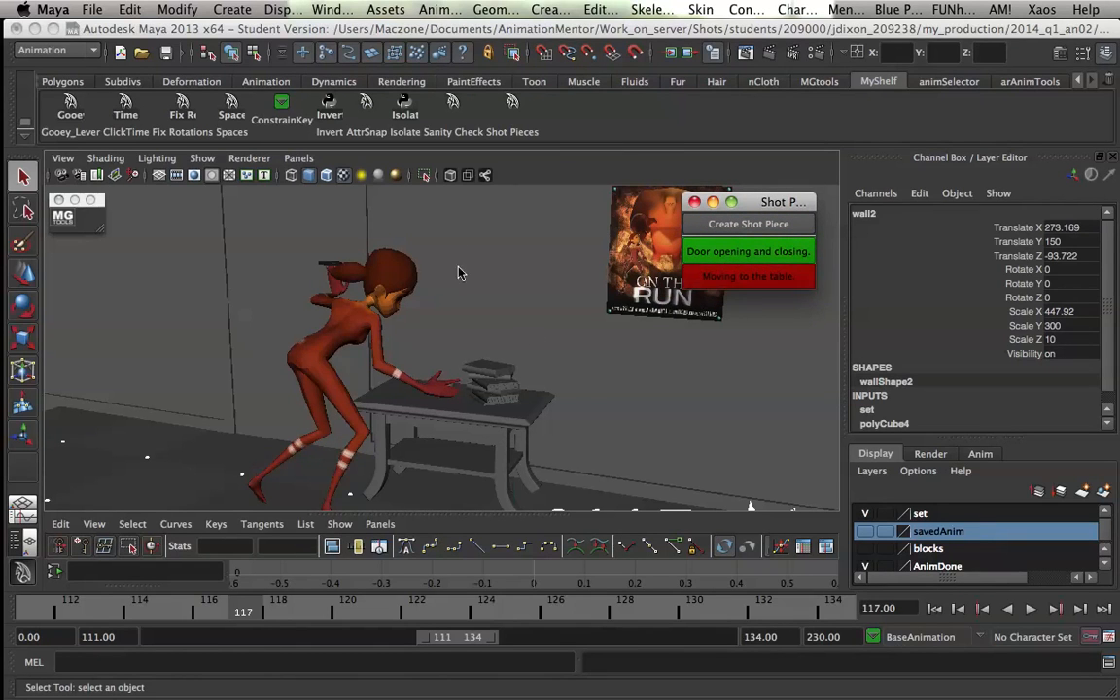
Step: Open the Outliner, find the Shot_Pieces_Data group and expand it to inspect its child nodes
left_click(328, 9)
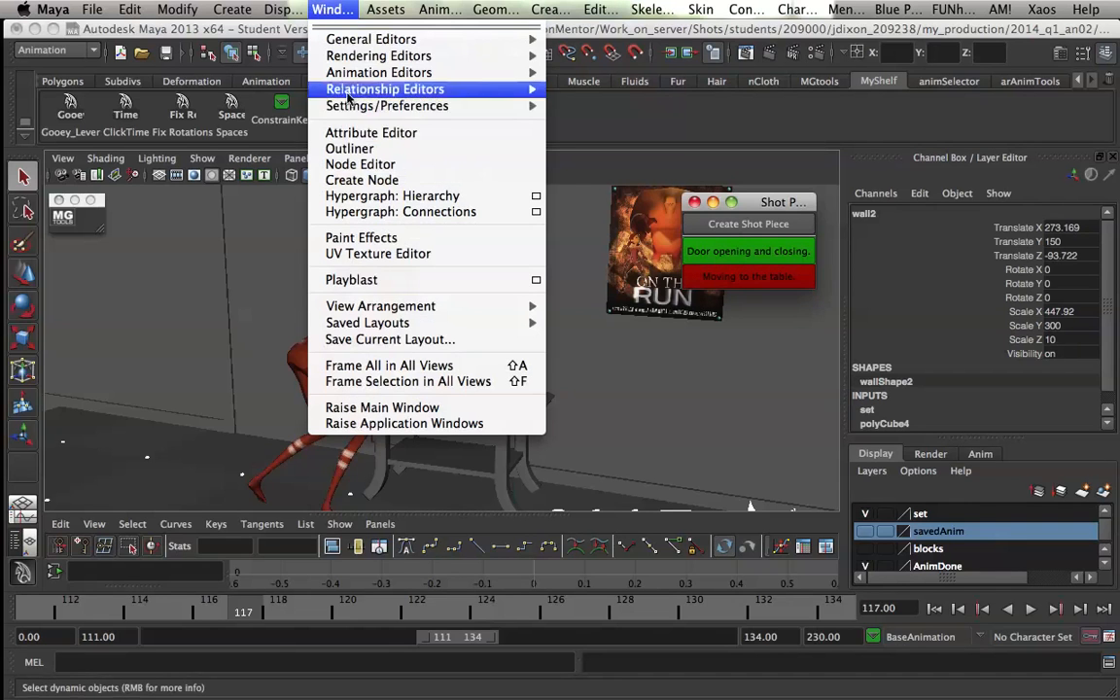
left_click(336, 147)
left_click_drag(362, 28, 388, 30)
scroll(352, 185, "down", 5)
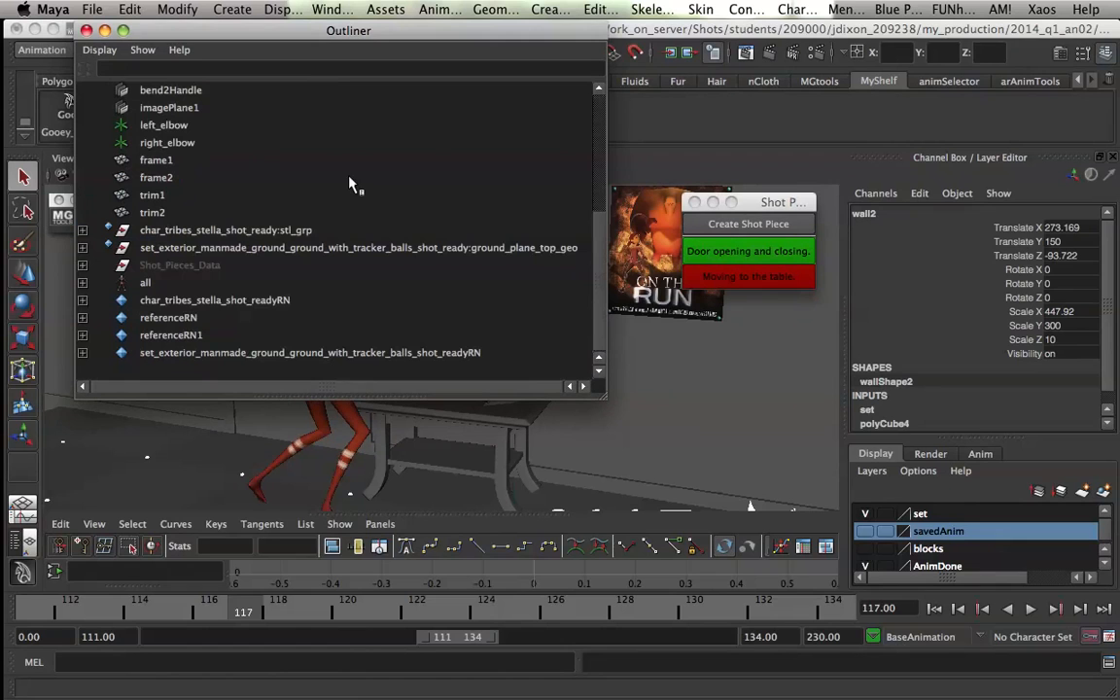
left_click(204, 267)
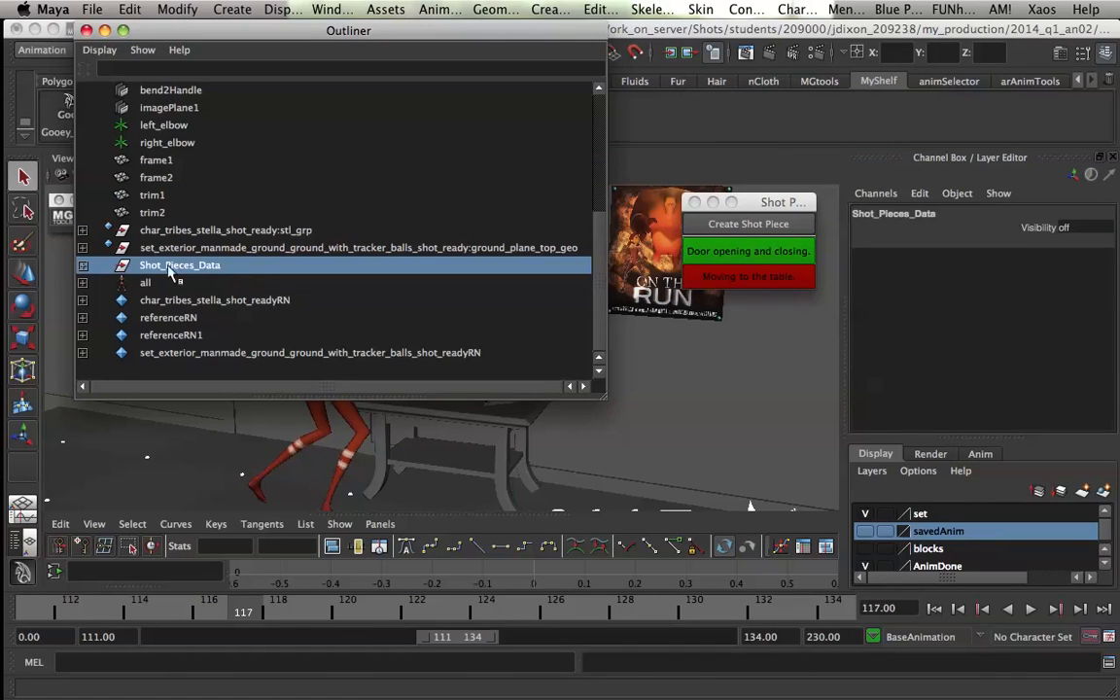
left_click(84, 265)
left_click(177, 285)
left_click(167, 300)
Step: Delete the Shot_Pieces_Data group from the scene and close the Outliner
left_click(161, 266)
left_click(84, 266)
key("Delete")
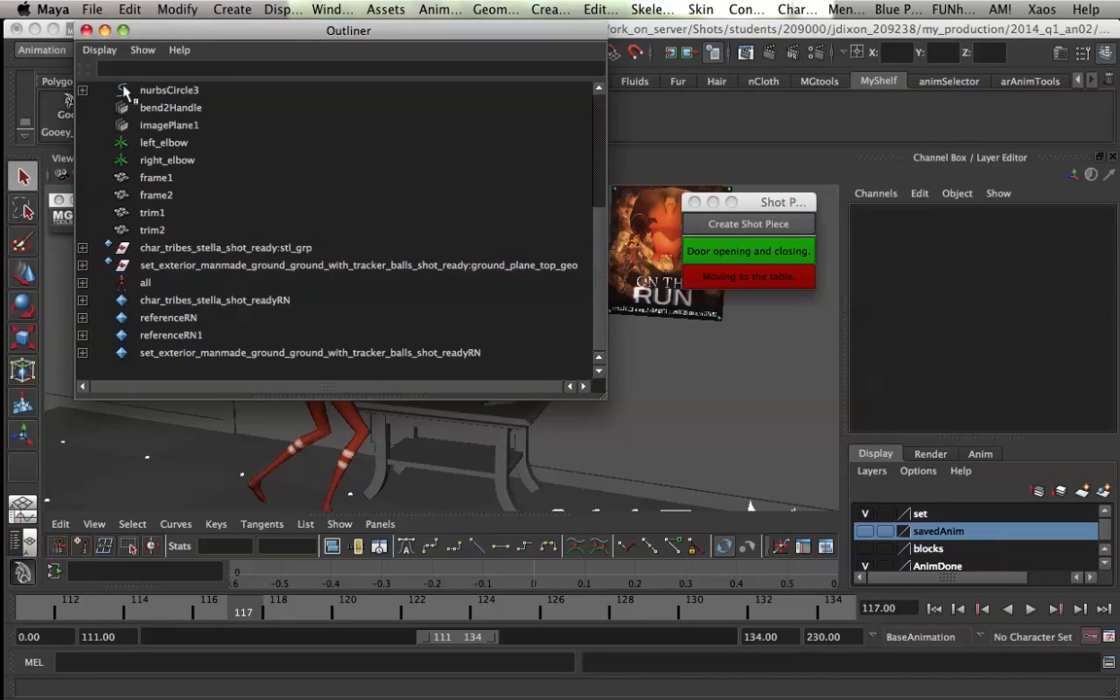
left_click(87, 30)
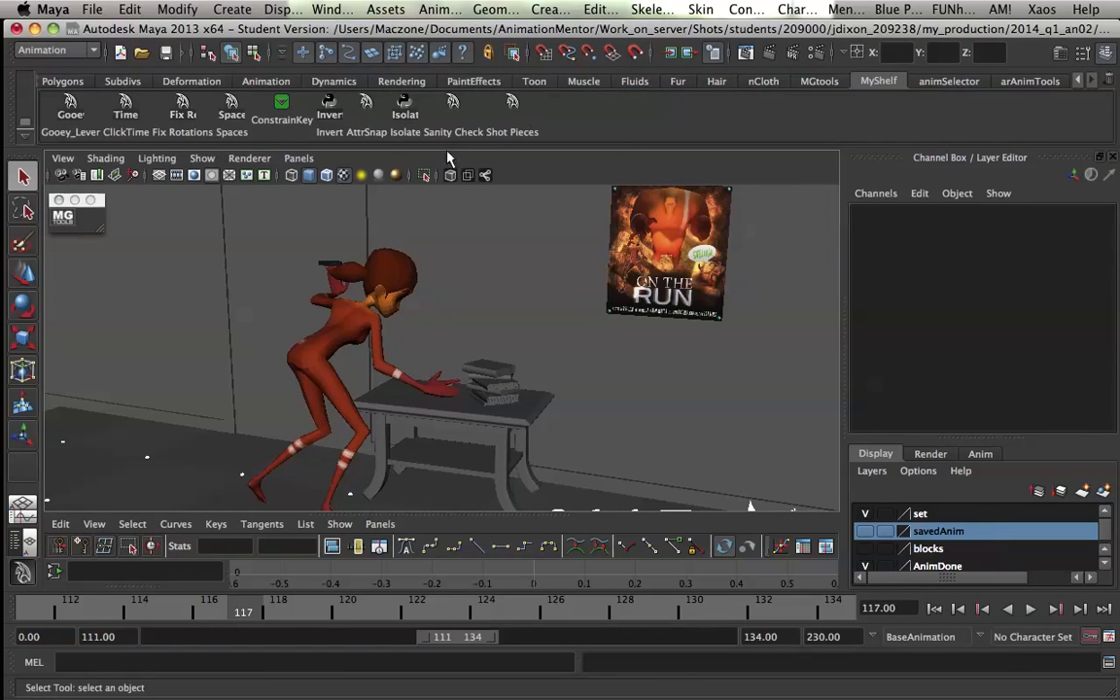
Step: Relaunch the Shot Pieces tool to check its list of pieces, then close its window
left_click(512, 101)
left_click_drag(456, 265, 677, 229)
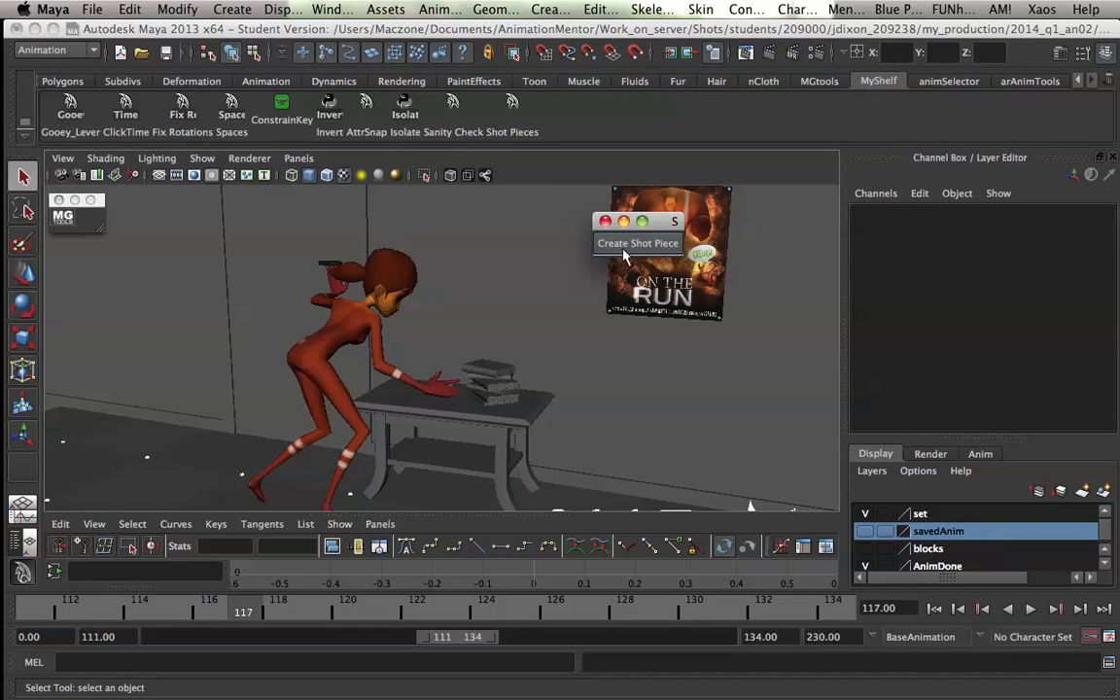
left_click_drag(659, 225, 691, 234)
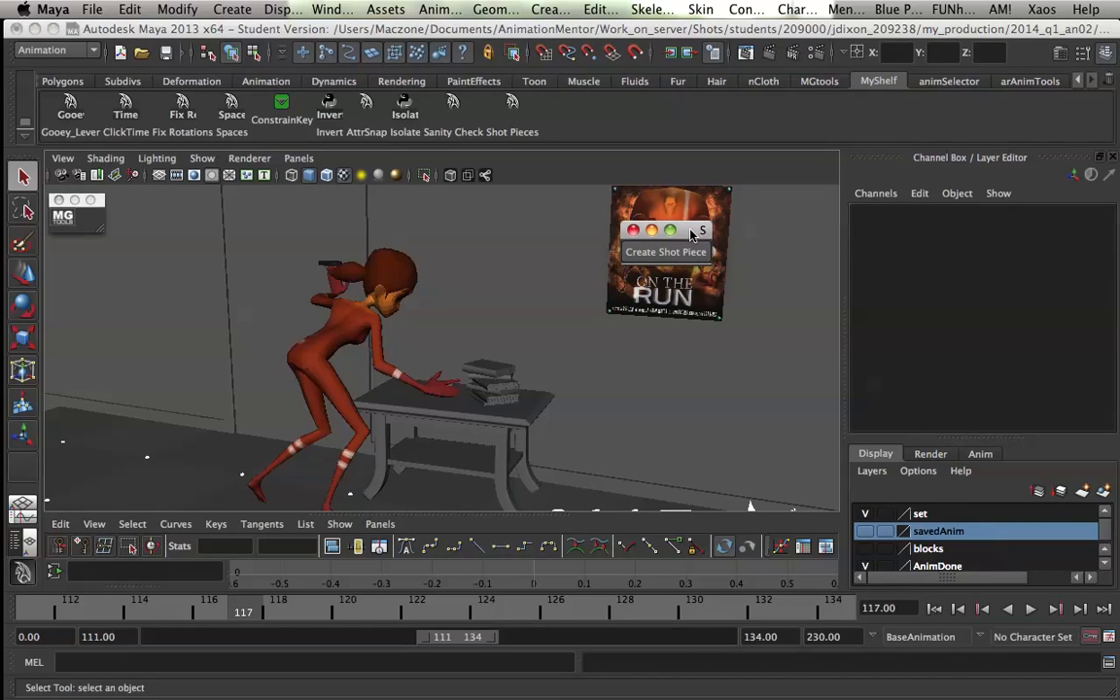
left_click(633, 231)
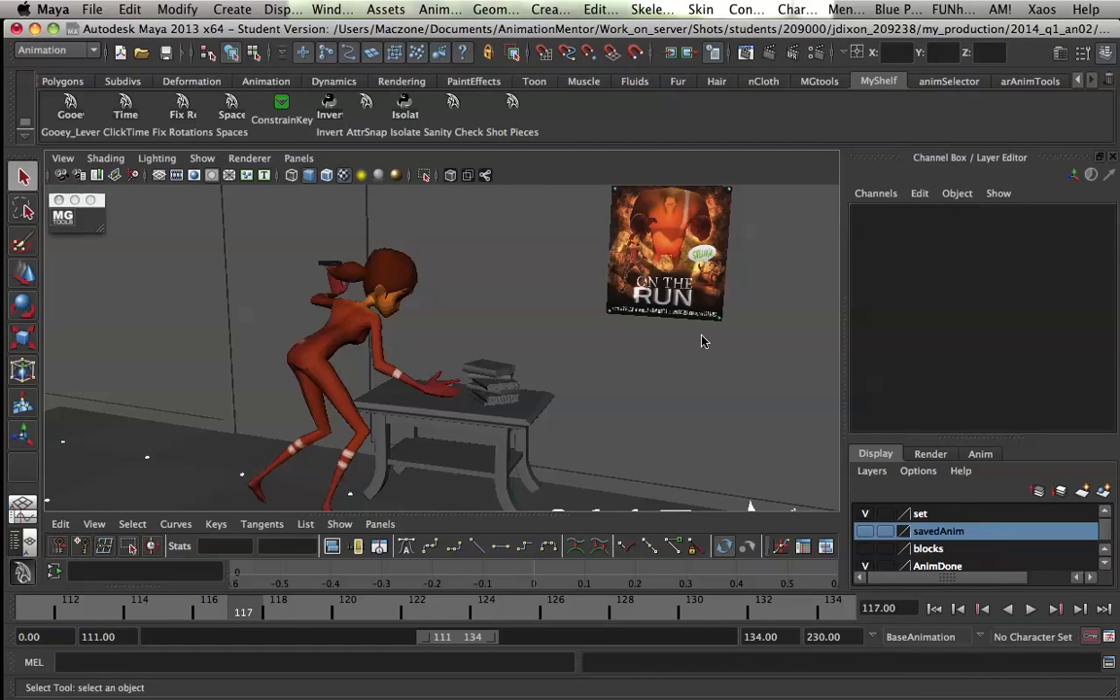